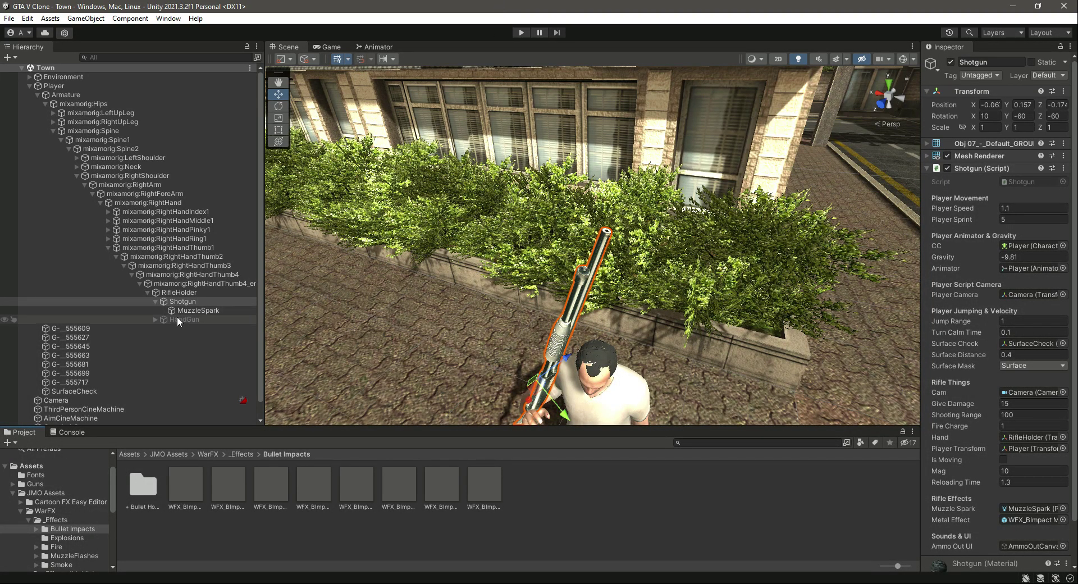
Select the Shotgun object and open ShotgunAnimator from Assets/Resources in the Animator.
left_click(155, 301)
left_click(184, 294)
left_click(187, 301)
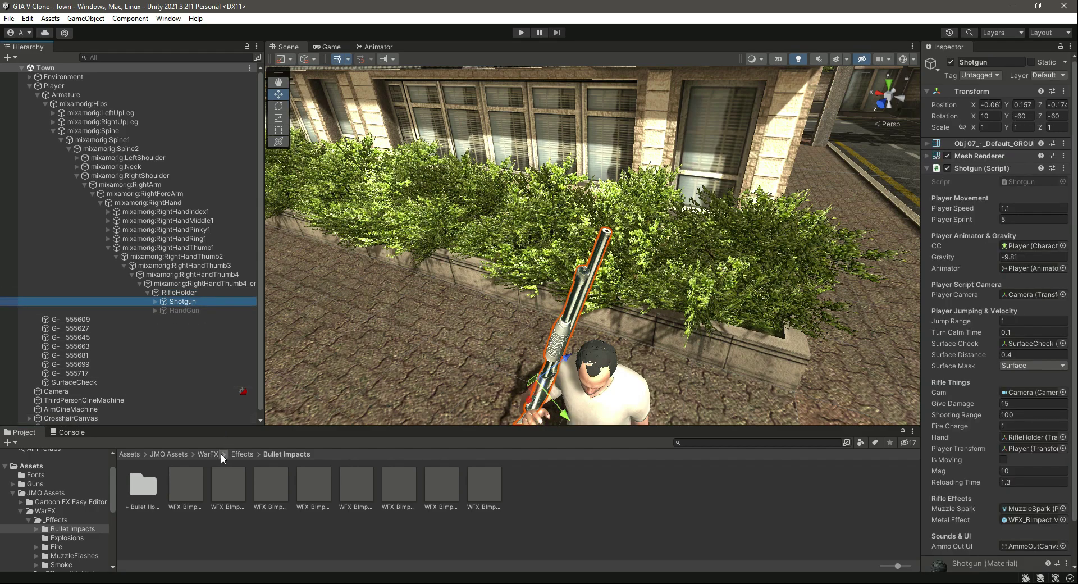
scroll(49, 540, "down", 5)
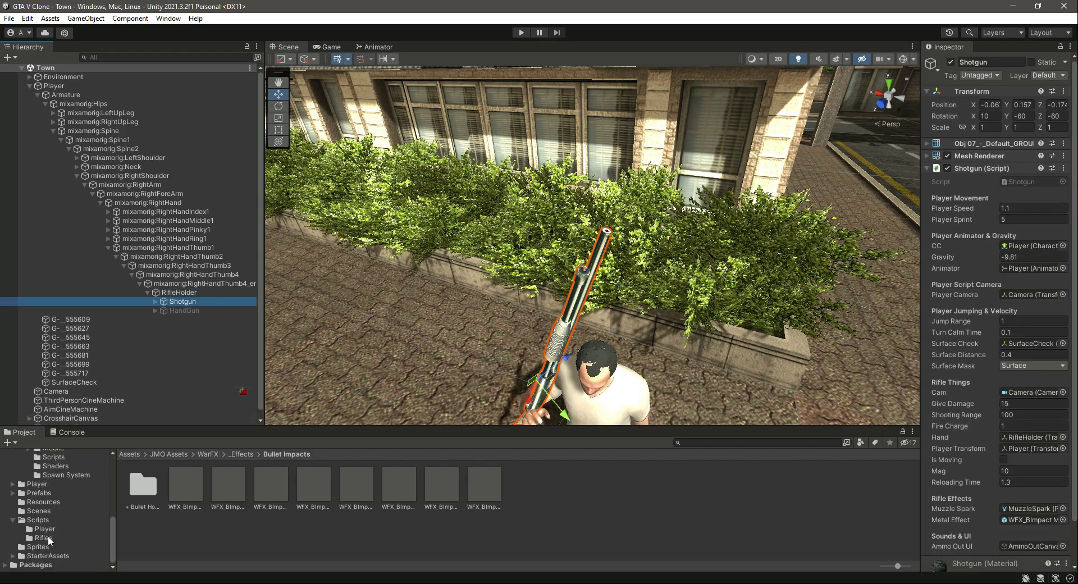
left_click(44, 502)
double_click(230, 494)
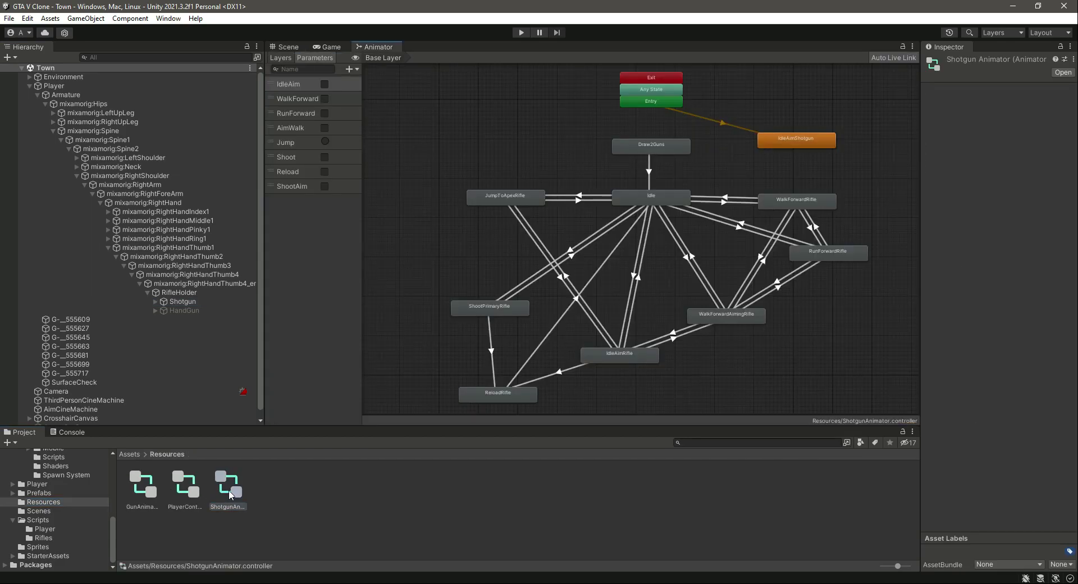
Delete the IdleAimShotgun state and collapse the JMO Assets and Scripts folders.
left_click(783, 148)
key("Delete")
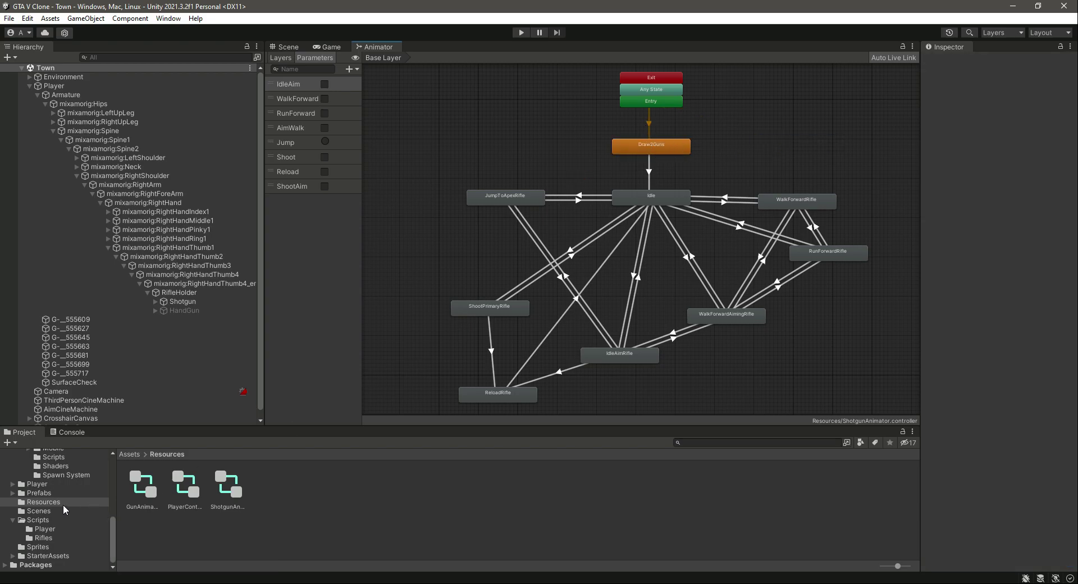
scroll(62, 505, "up", 7)
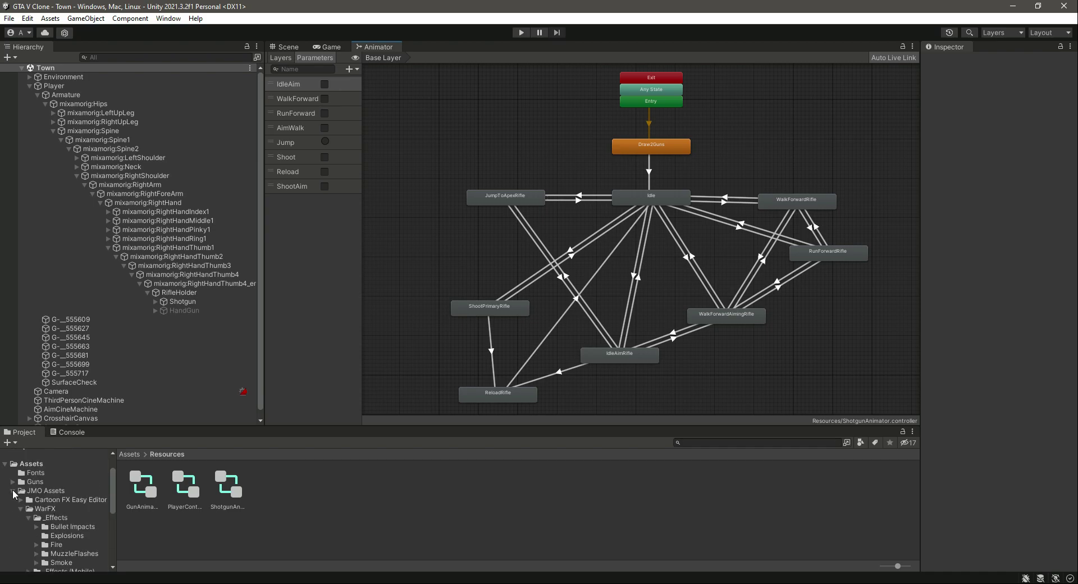
left_click(14, 492)
left_click(13, 537)
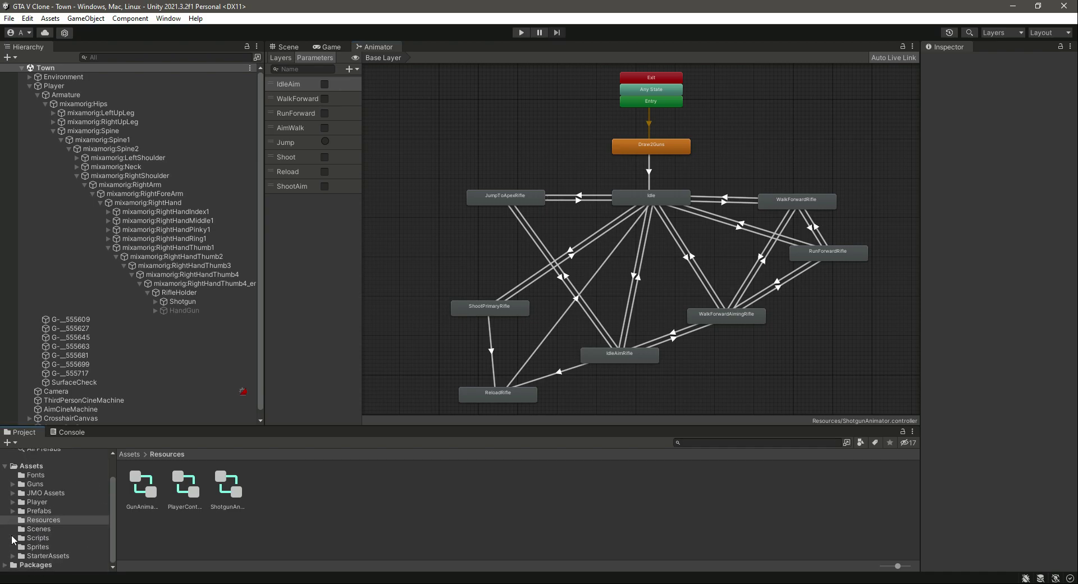
Browse to the Player/PlayerCharacters/Animations/Shotgun folder.
left_click(46, 500)
double_click(138, 490)
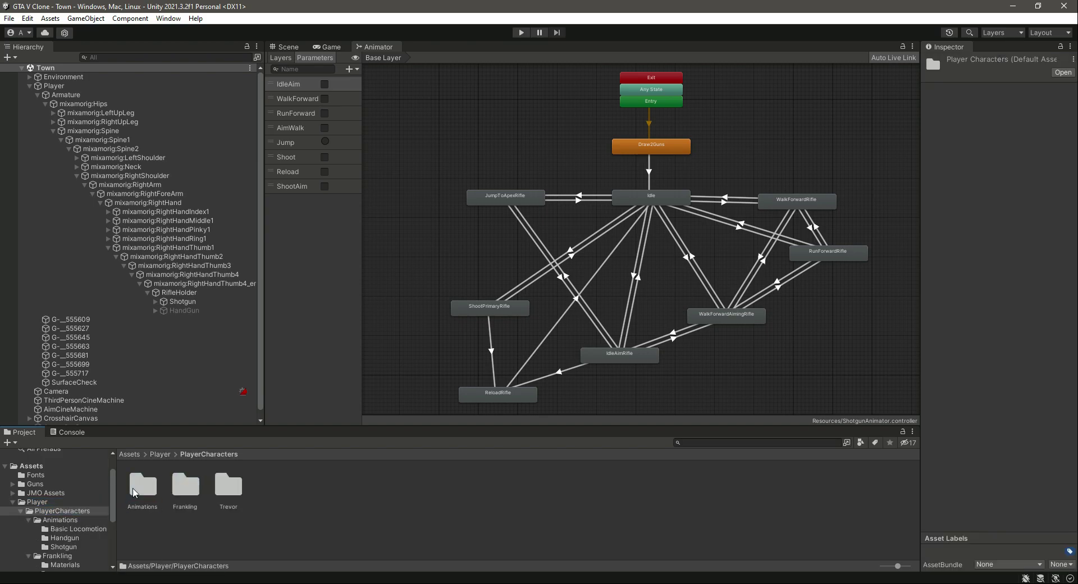
double_click(135, 492)
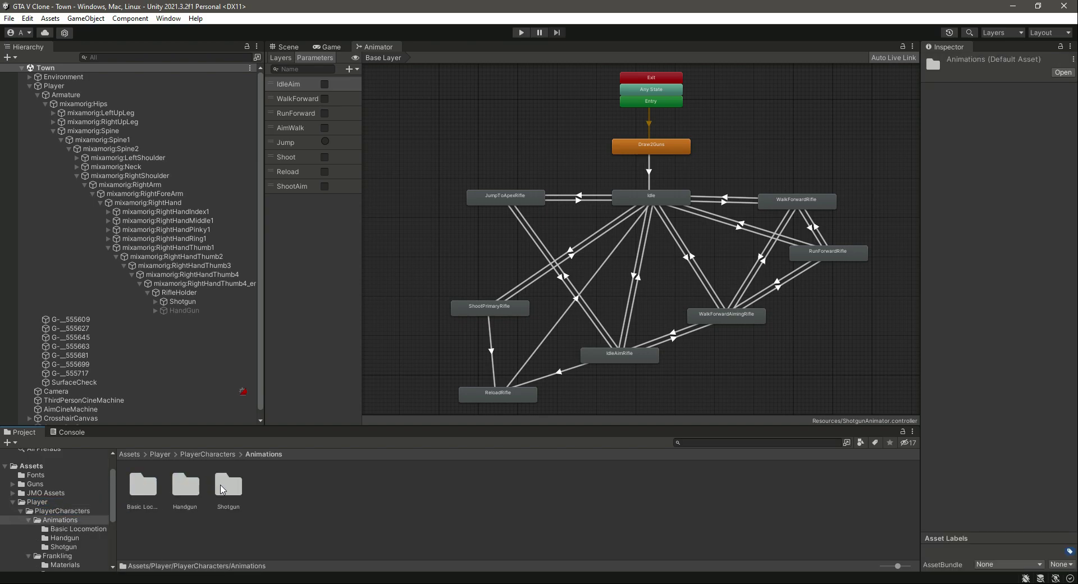
double_click(219, 487)
Preview Humanoid@DrawShotgun, expand it and select its DrawShotgun clip.
left_click(159, 487)
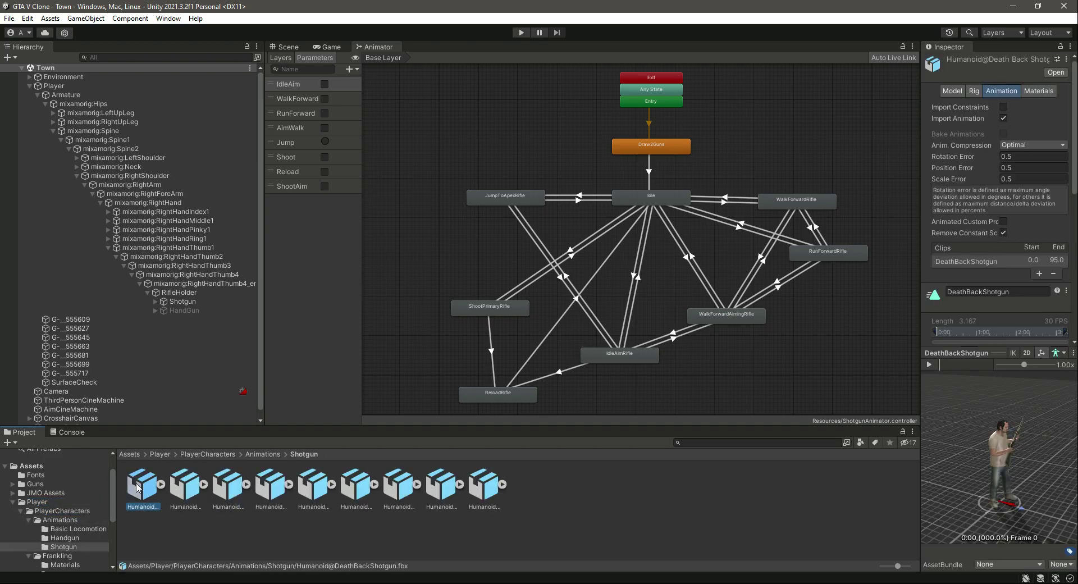
left_click(181, 497)
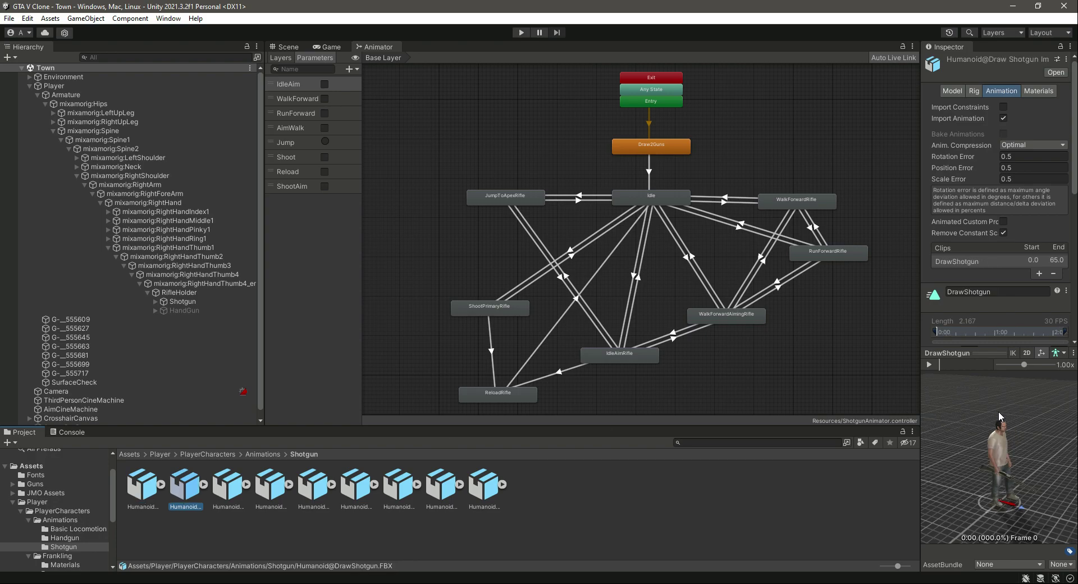
left_click(930, 365)
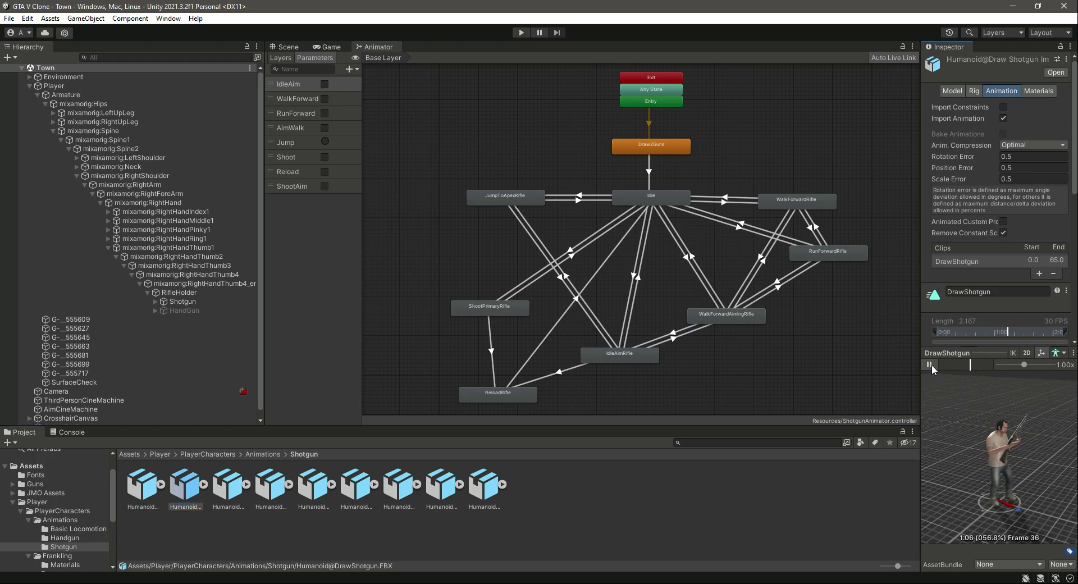
left_click(930, 365)
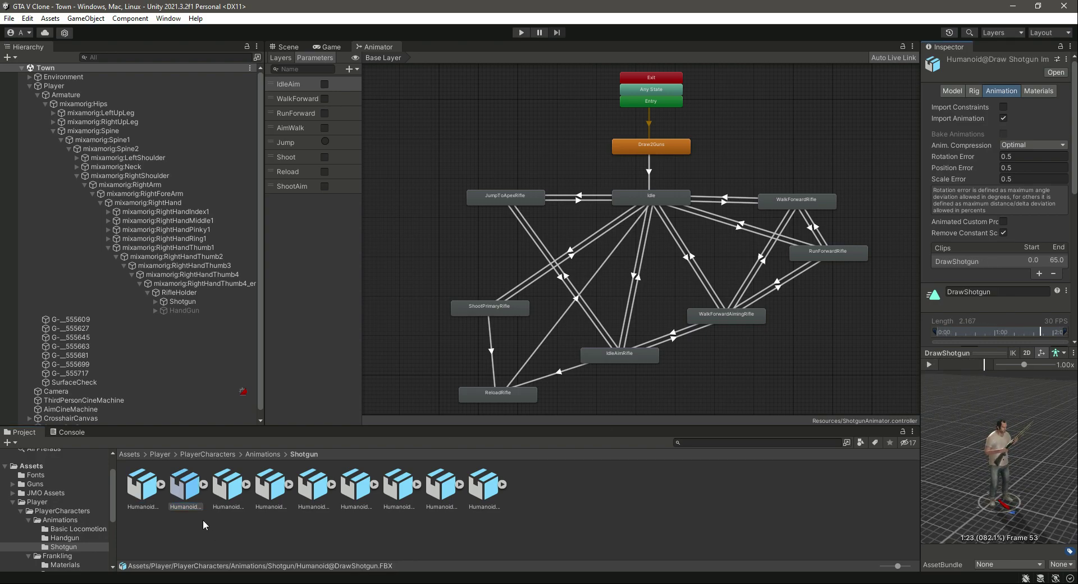
left_click(203, 485)
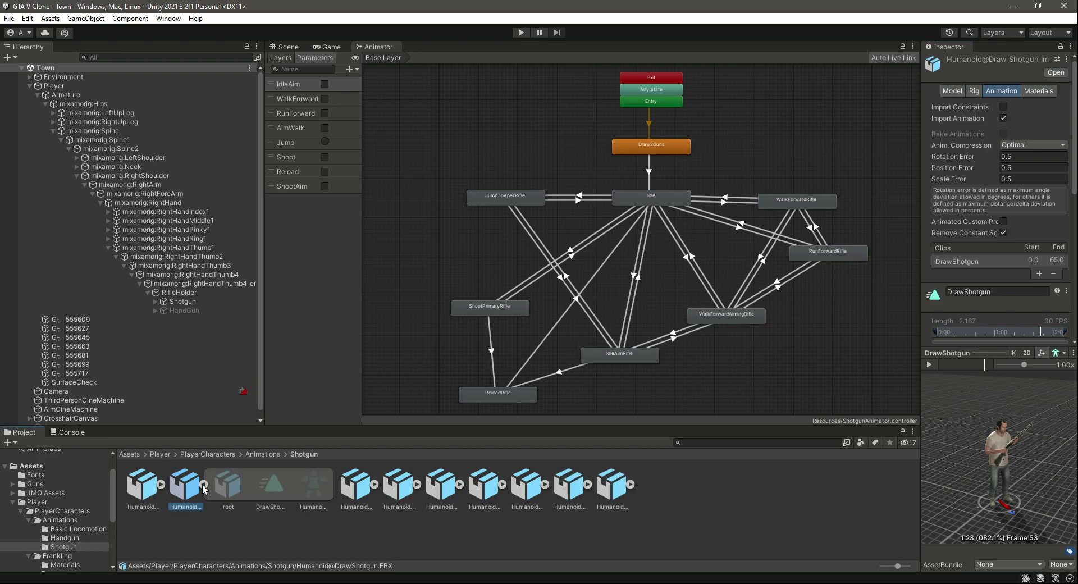
left_click(269, 489)
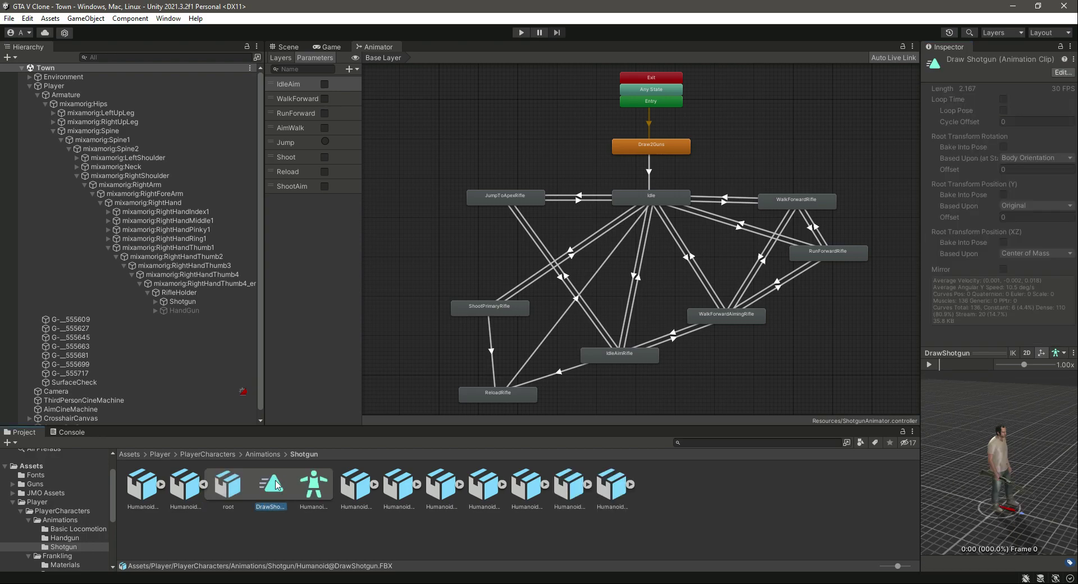
Drag the DrawShotgun clip into the Draw2Guns state's Motion field.
left_click(652, 154)
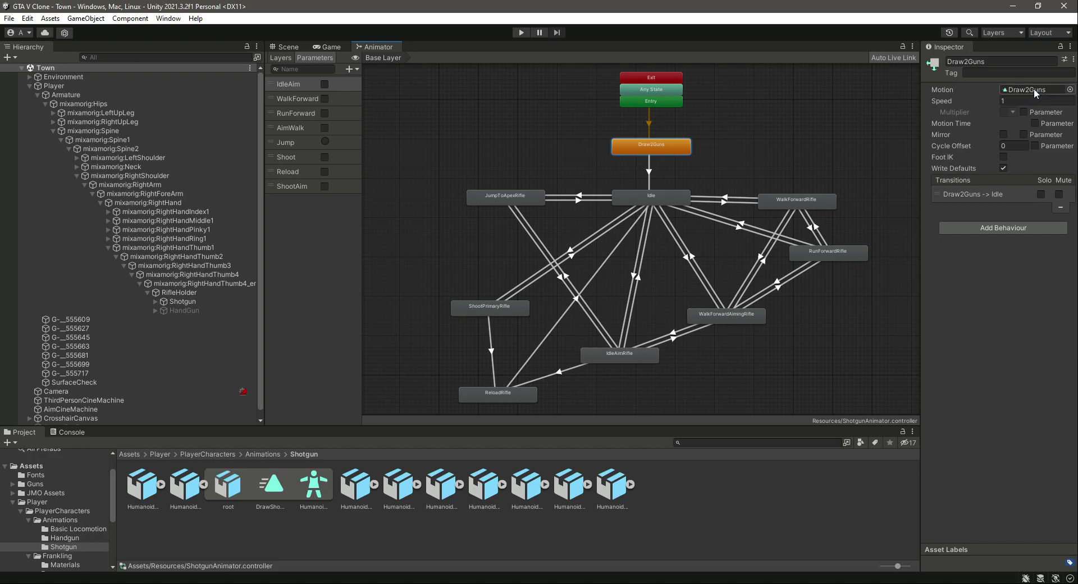
left_click_drag(270, 484, 1033, 87)
left_click(719, 143)
left_click(675, 150)
Collapse the DrawShotgun asset and select the Idle state.
left_click(204, 487)
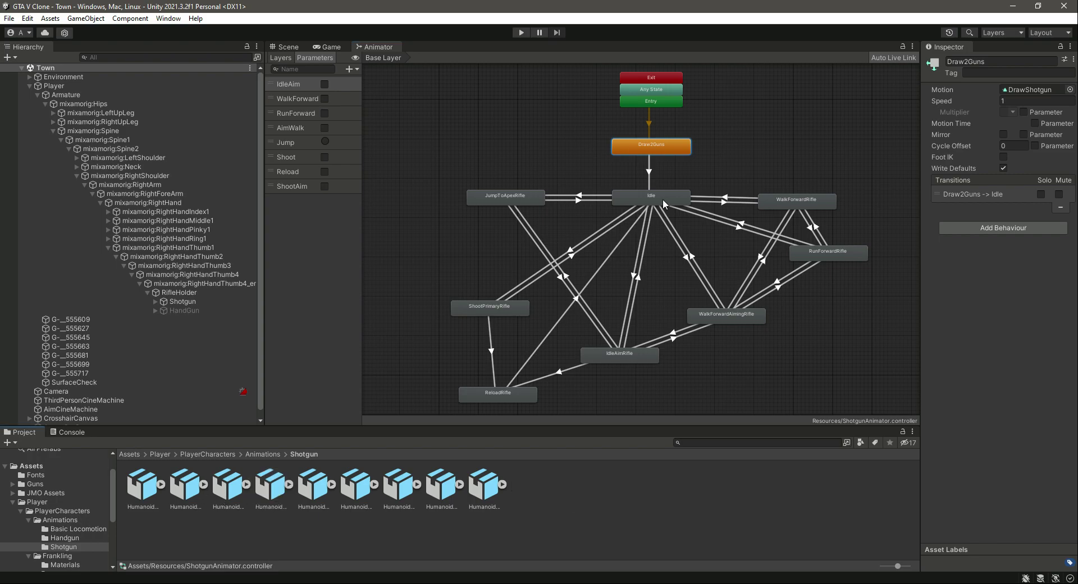
left_click(662, 198)
left_click(143, 488)
Preview Humanoid@IdleAimShotgun and drag its IdleAimShotgun clip into the Idle state's Motion field.
left_click(228, 487)
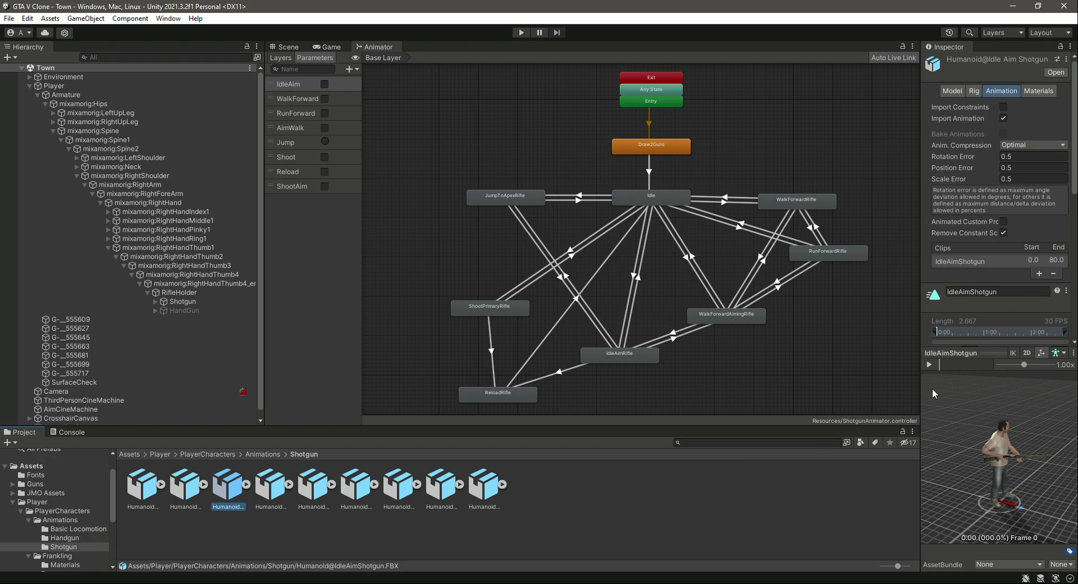
left_click(929, 364)
left_click(246, 485)
left_click(311, 490)
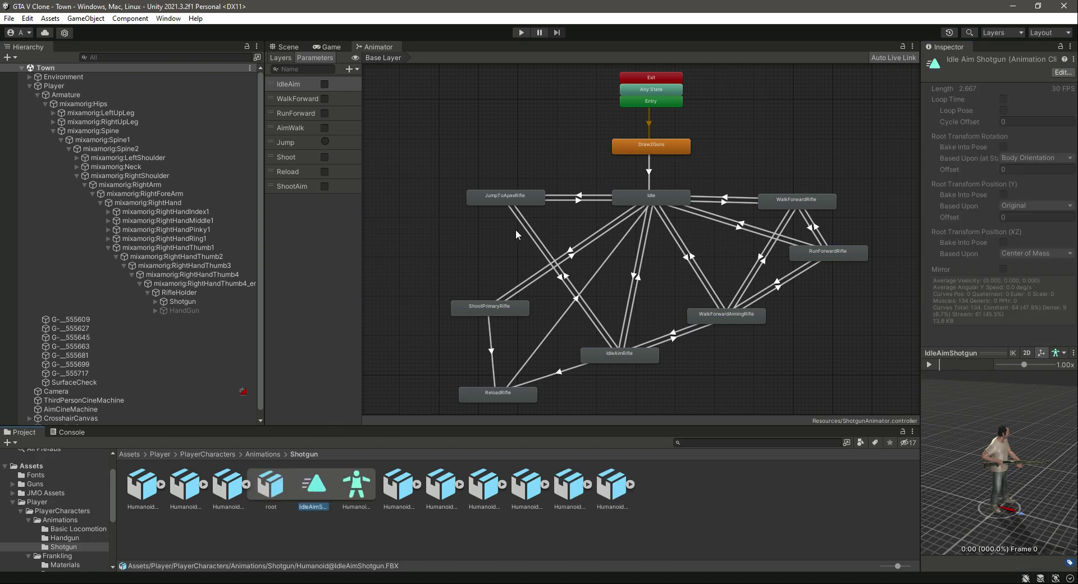
left_click(658, 200)
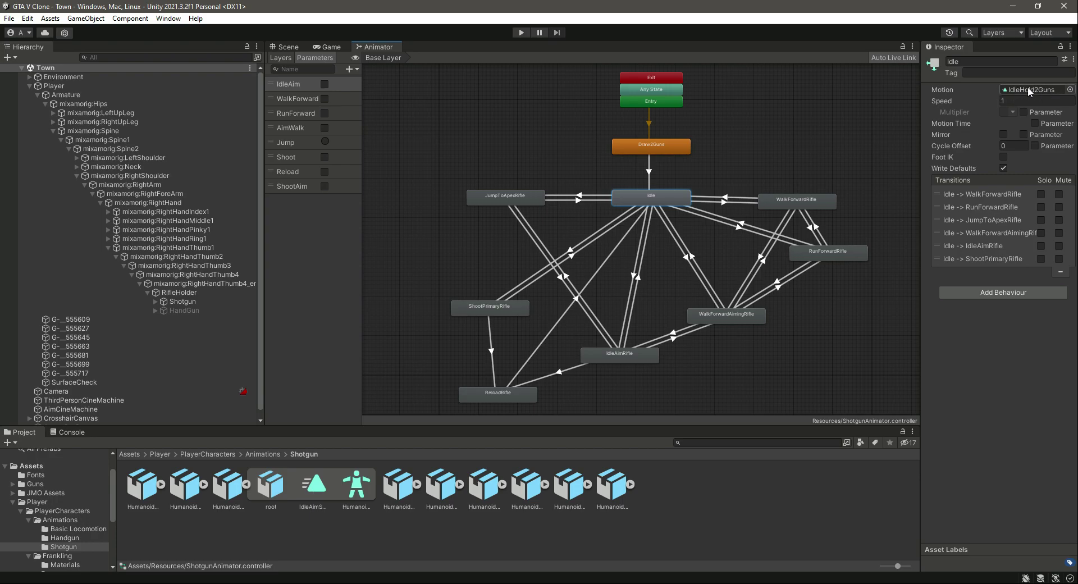
left_click_drag(313, 489, 1036, 91)
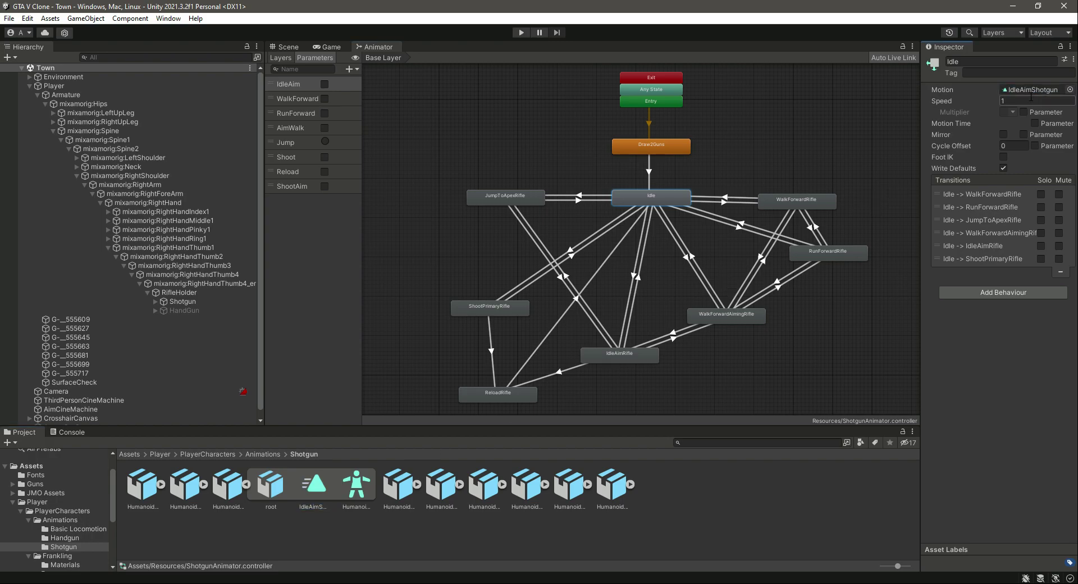
left_click(247, 484)
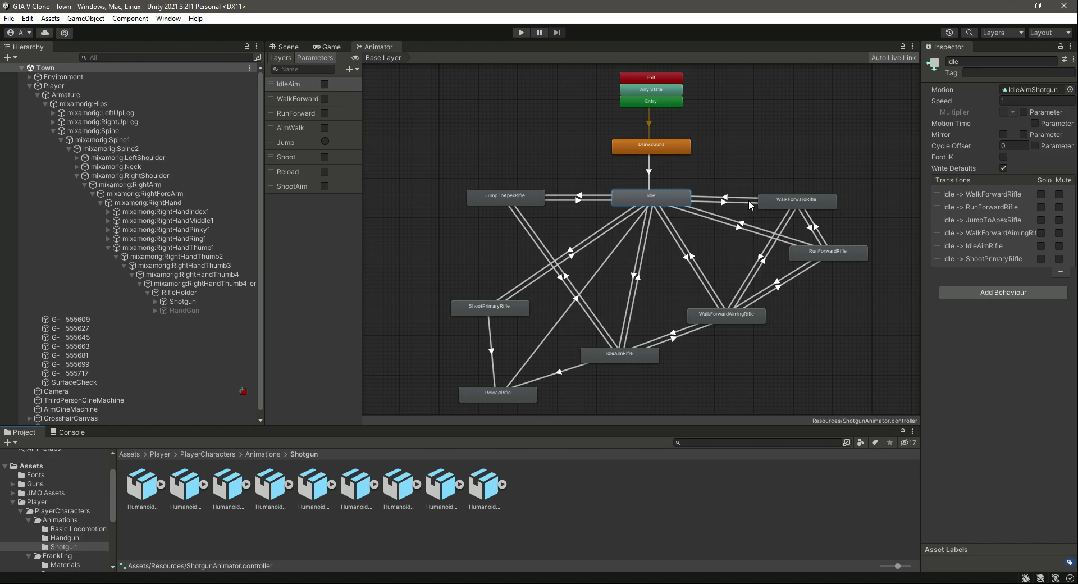
Expand Humanoid@JumpToApexShotgun and drag its clip onto the JumpToApexRifle state's Motion.
left_click(515, 197)
left_click(131, 497)
key("Right")
key("Right")
key("Right")
key("Right")
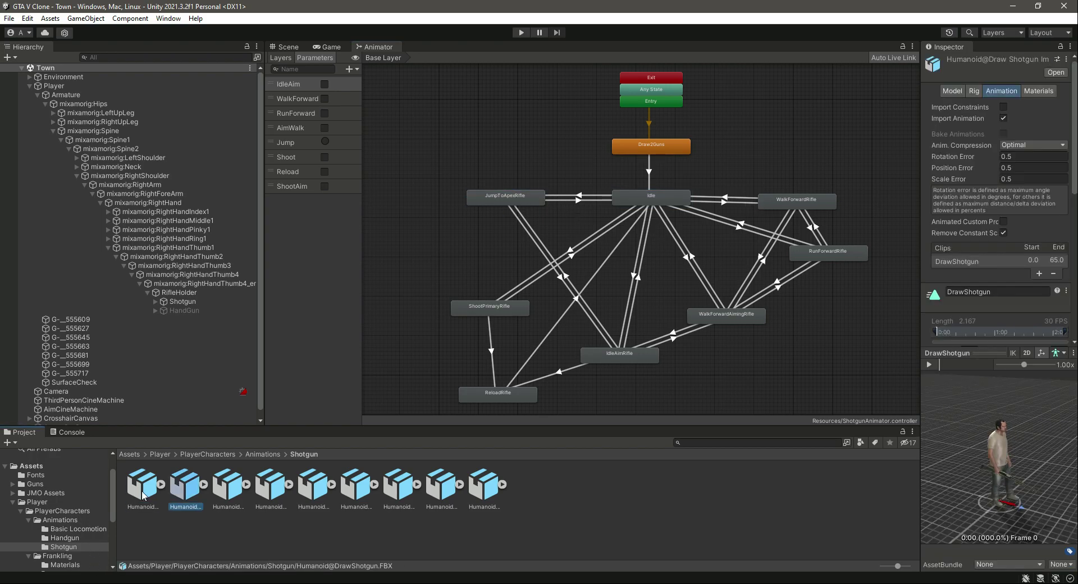
left_click(332, 484)
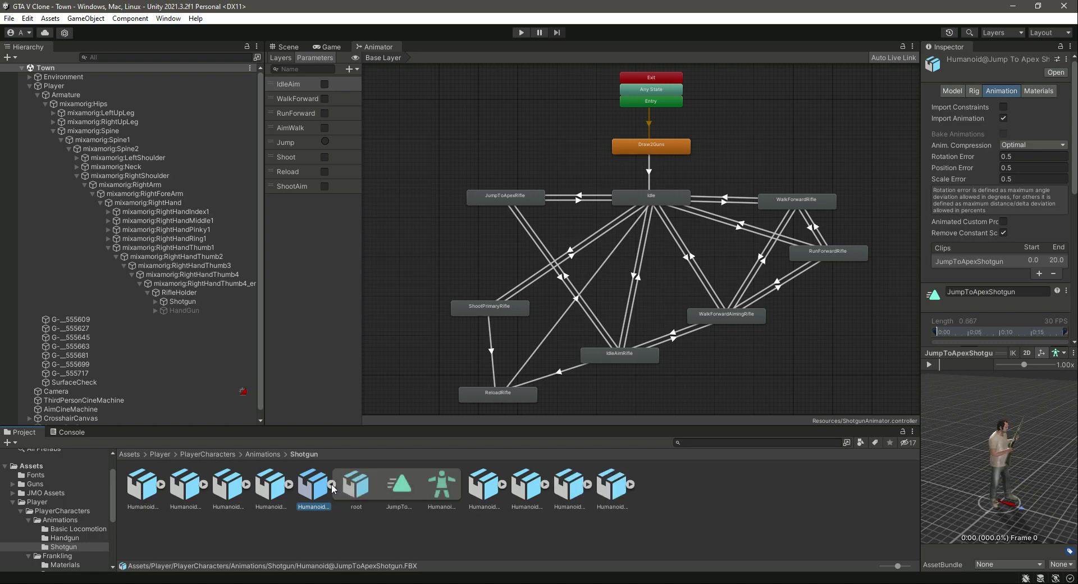
left_click(519, 200)
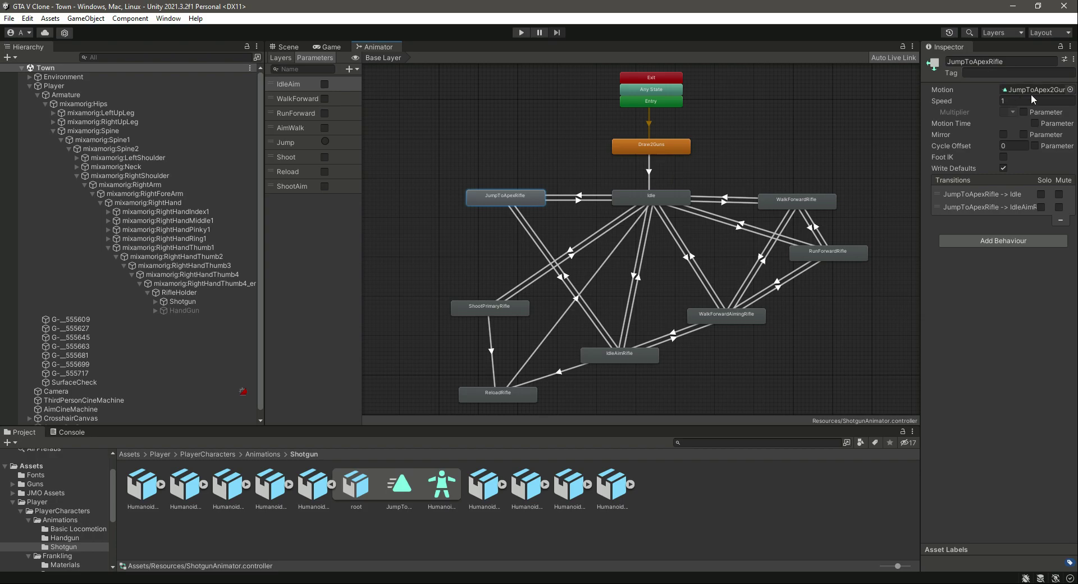
left_click_drag(400, 485, 1036, 90)
left_click(807, 197)
left_click(331, 484)
left_click(330, 487)
Preview Humanoid@WalkForwardShotgun and drag its clip into the WalkForwardRifle state's Motion field.
key("Right")
key("Right")
key("Right")
key("Right")
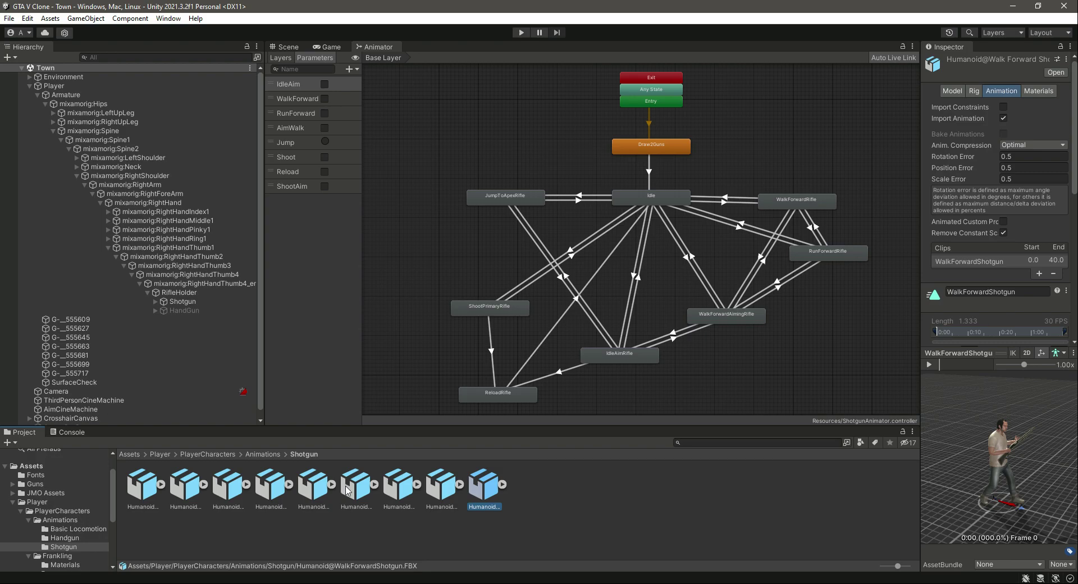
left_click(423, 510)
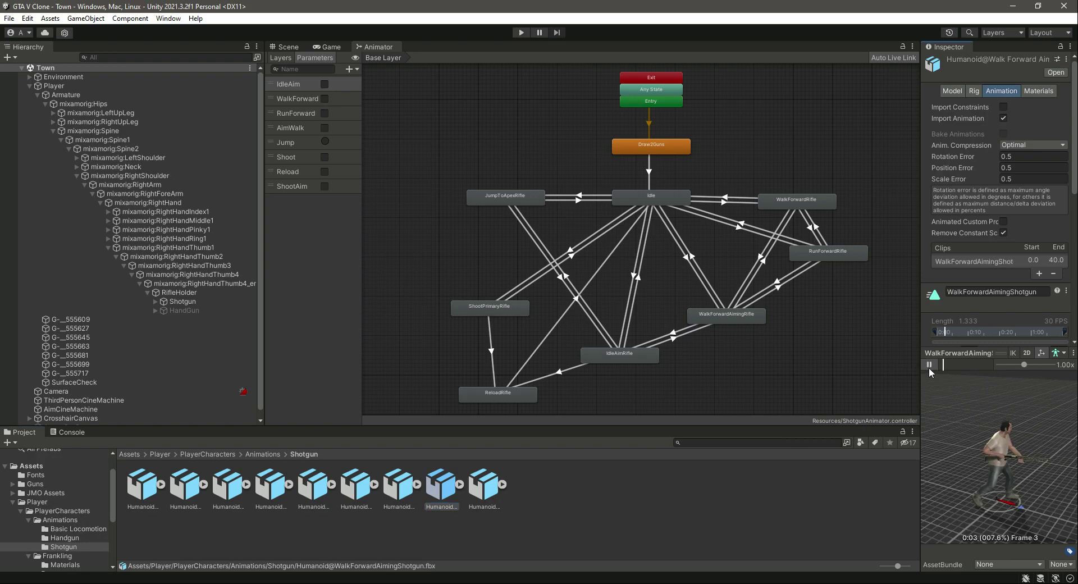
left_click(486, 479)
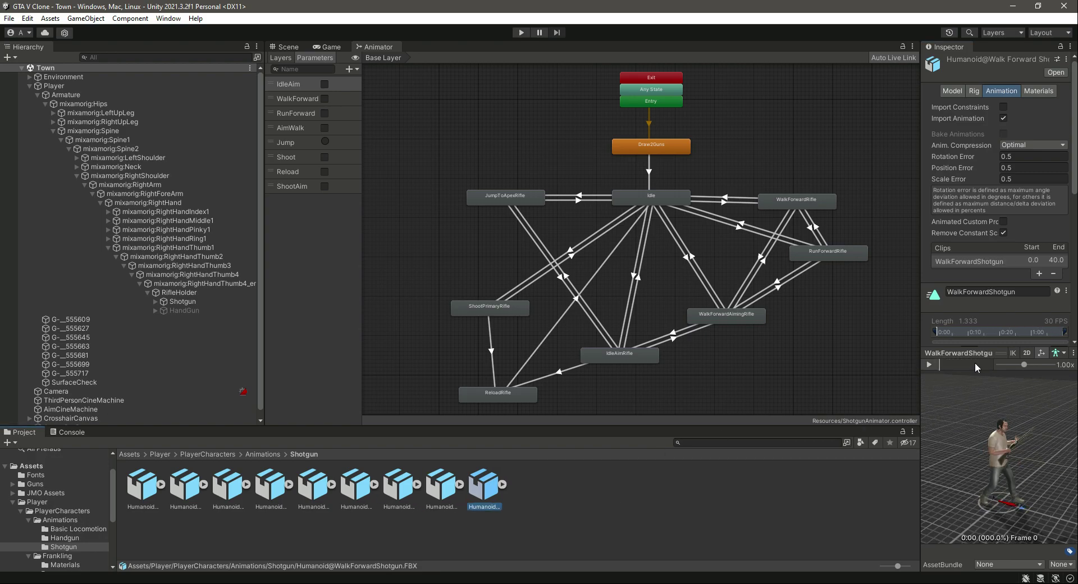
left_click(930, 365)
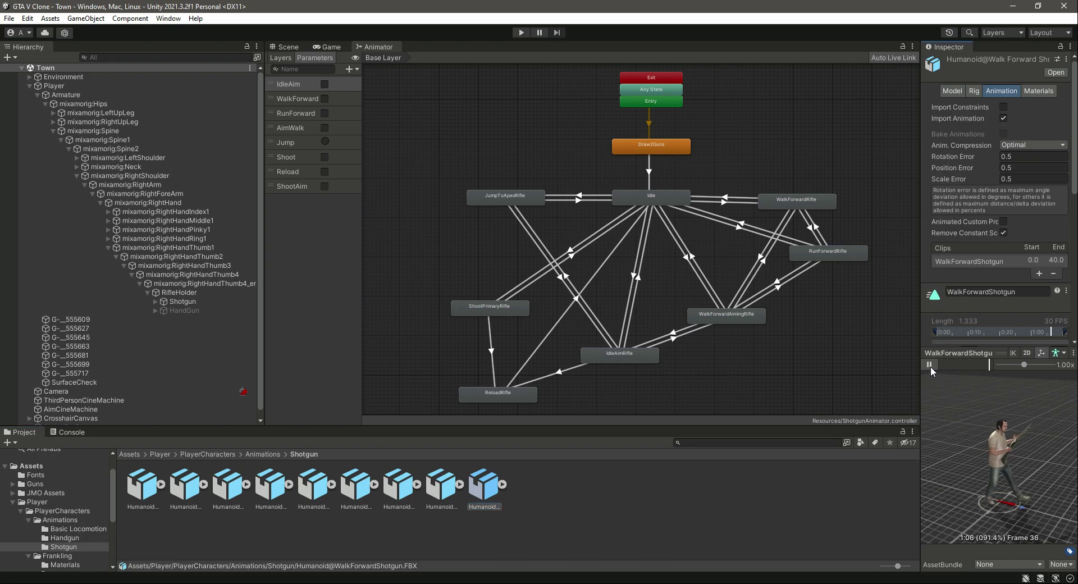
left_click(930, 365)
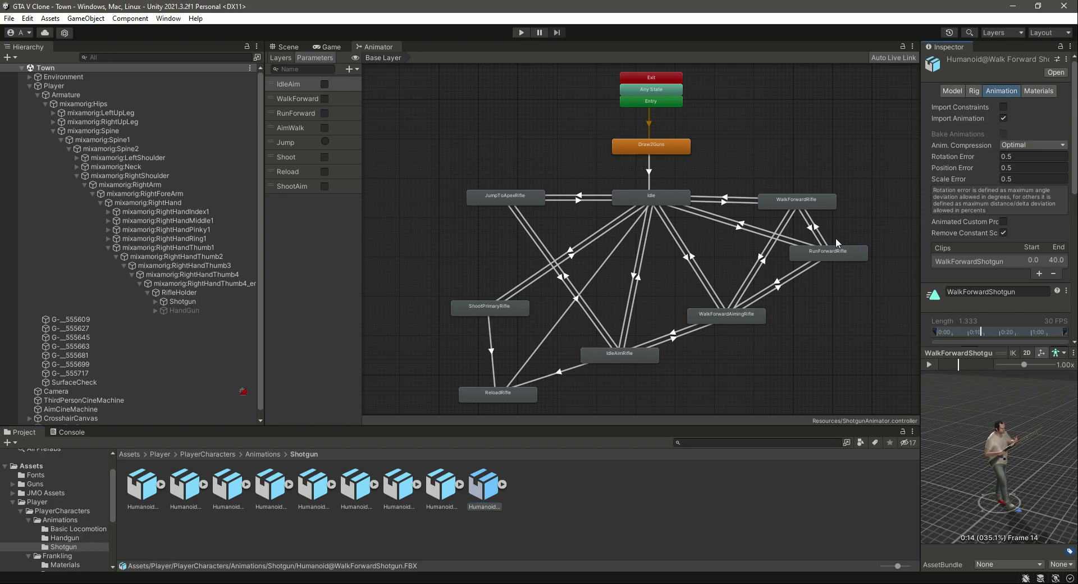
left_click(503, 484)
left_click(794, 201)
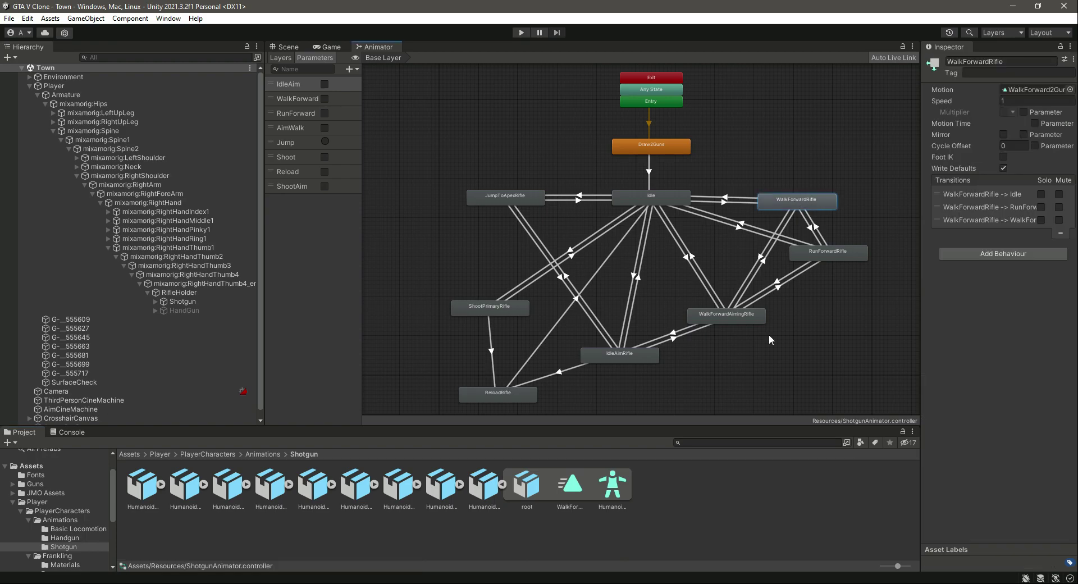
left_click_drag(582, 484, 1025, 93)
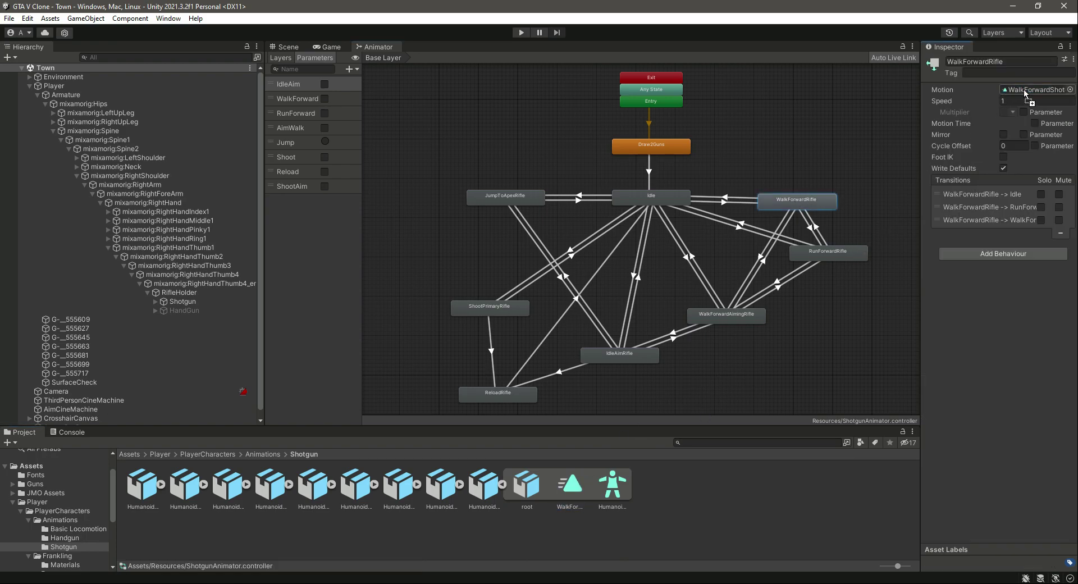
left_click(502, 484)
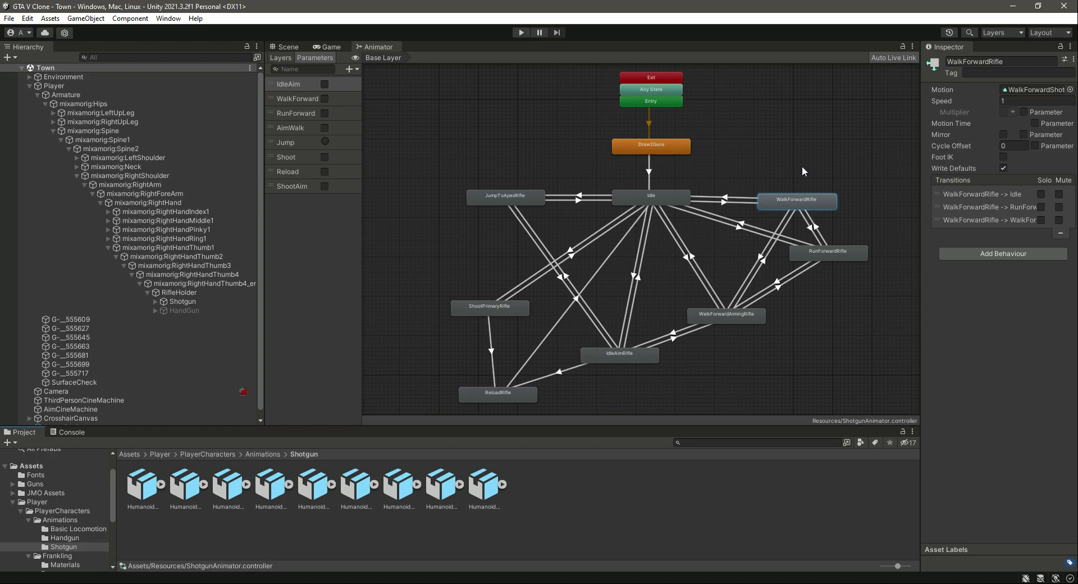
Preview Humanoid@RunForwardShotgun and drag its clip into the RunForwardRifle state's Motion field.
left_click(830, 255)
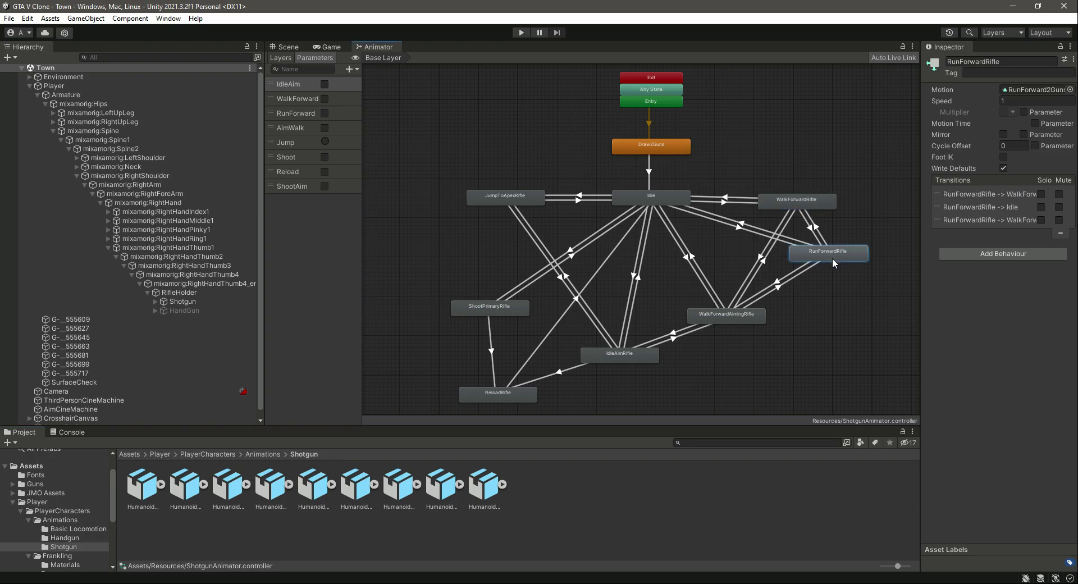
left_click(184, 494)
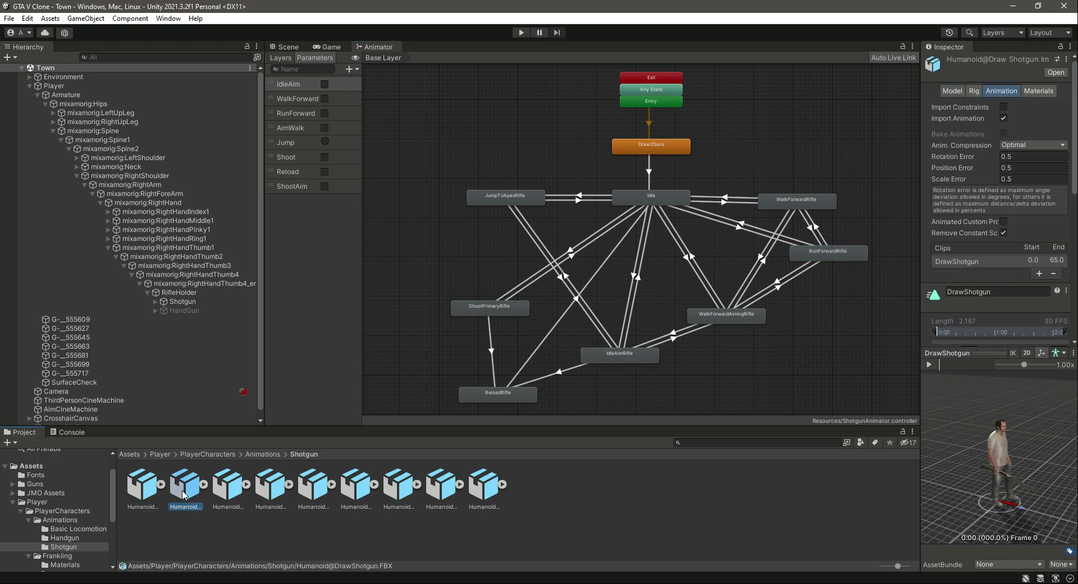
left_click(356, 486)
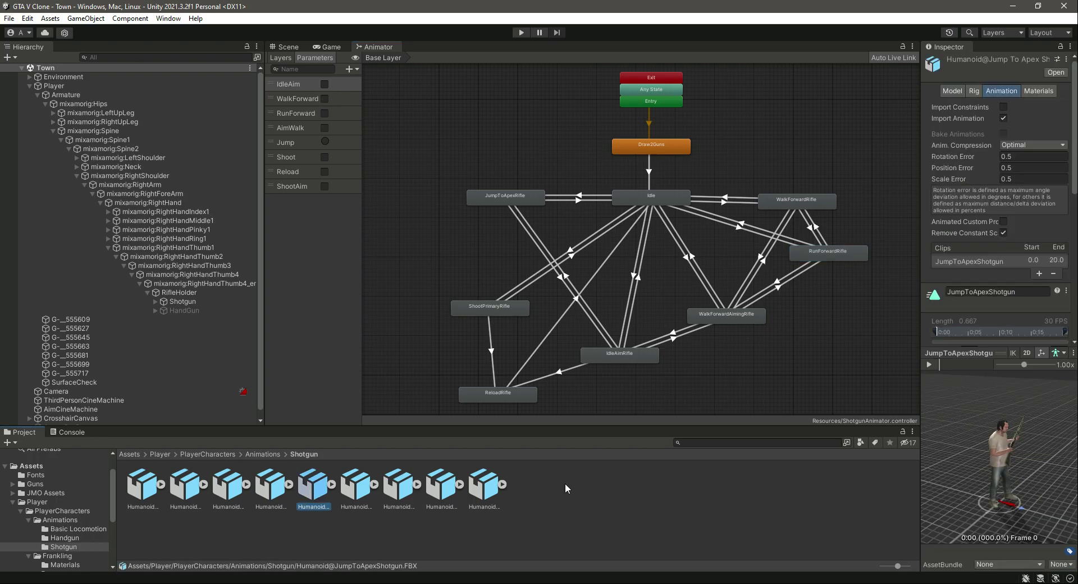
key("Right")
left_click(930, 365)
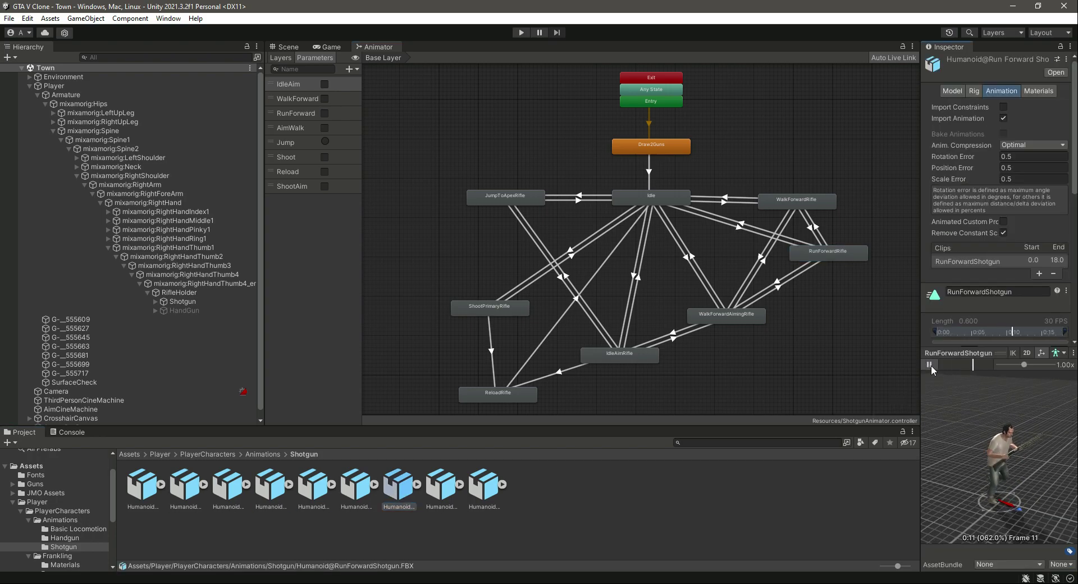
left_click(930, 364)
left_click(416, 485)
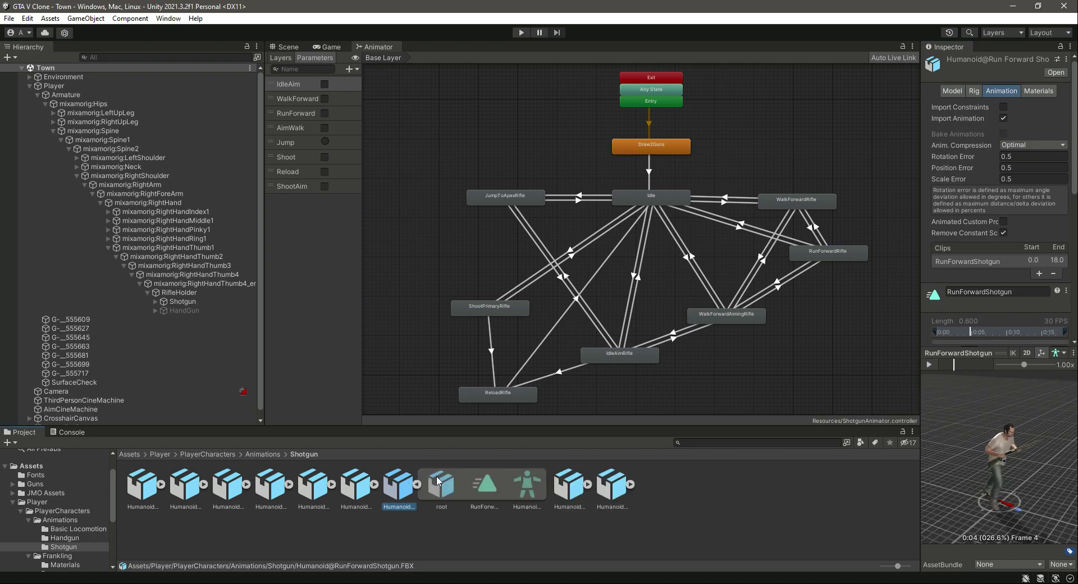
left_click(825, 254)
left_click_drag(485, 485, 1022, 93)
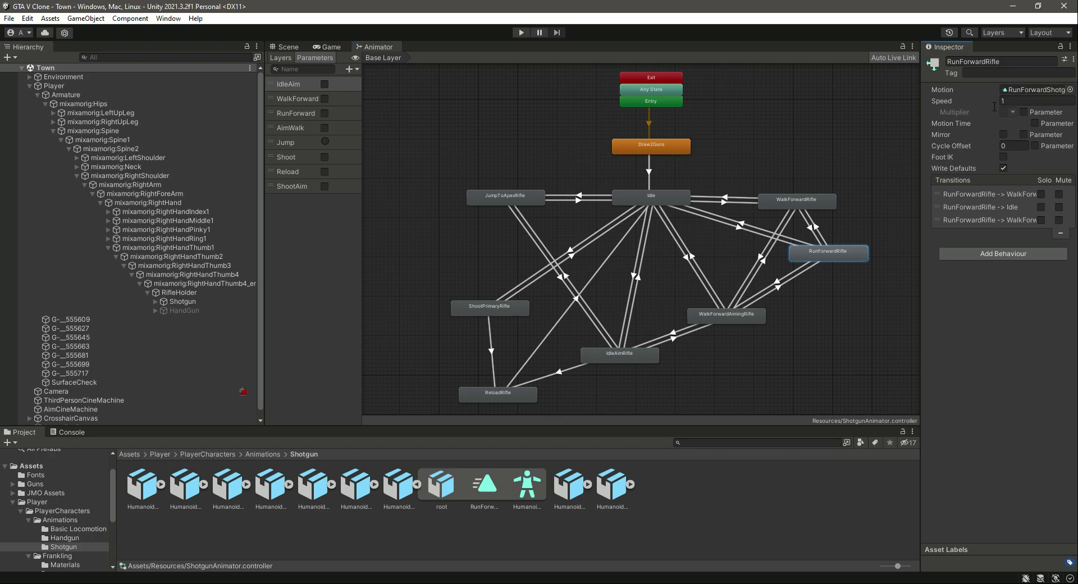
left_click(416, 486)
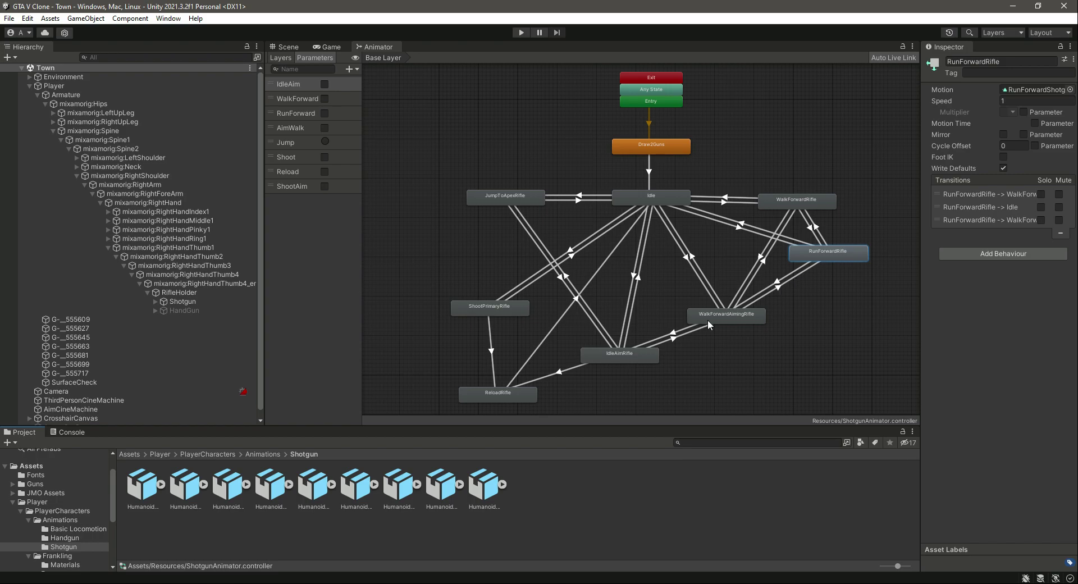
Step through the shotgun assets and preview the IdleAimShotgun animation.
left_click(178, 500)
key("Right")
key("Right")
key("Right")
key("Right")
key("Right")
key("Right")
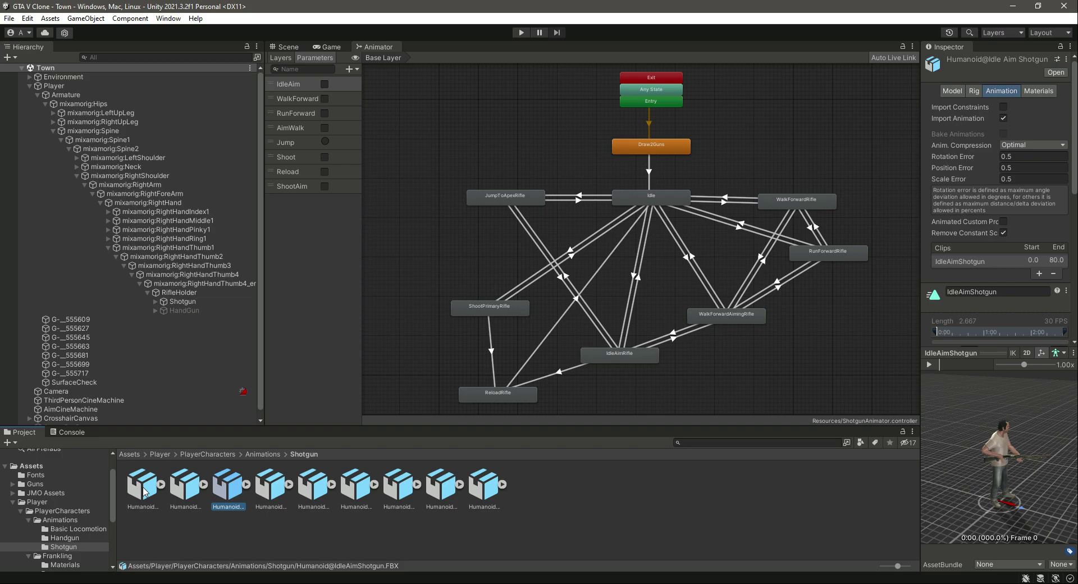
key("Left")
key("Left")
key("Left")
key("Right")
key("Left")
key("Left")
key("Left")
left_click(928, 364)
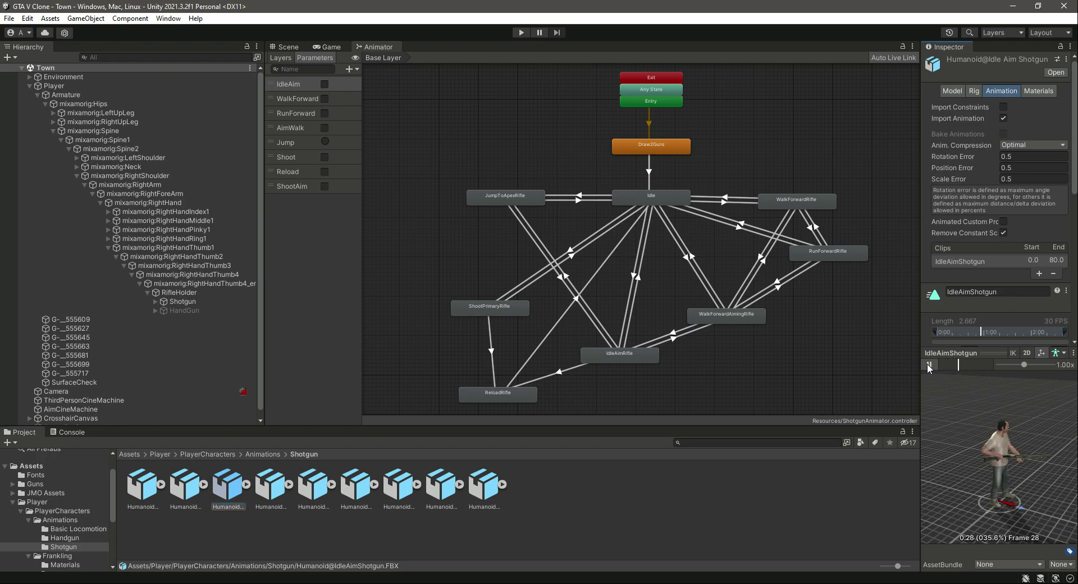
left_click(928, 364)
Compare IdleHoldShotgun with IdleAimShotgun, then duplicate Humanoid@IdleAimShotgun as IdleAimShotgun 1.
left_click(272, 495)
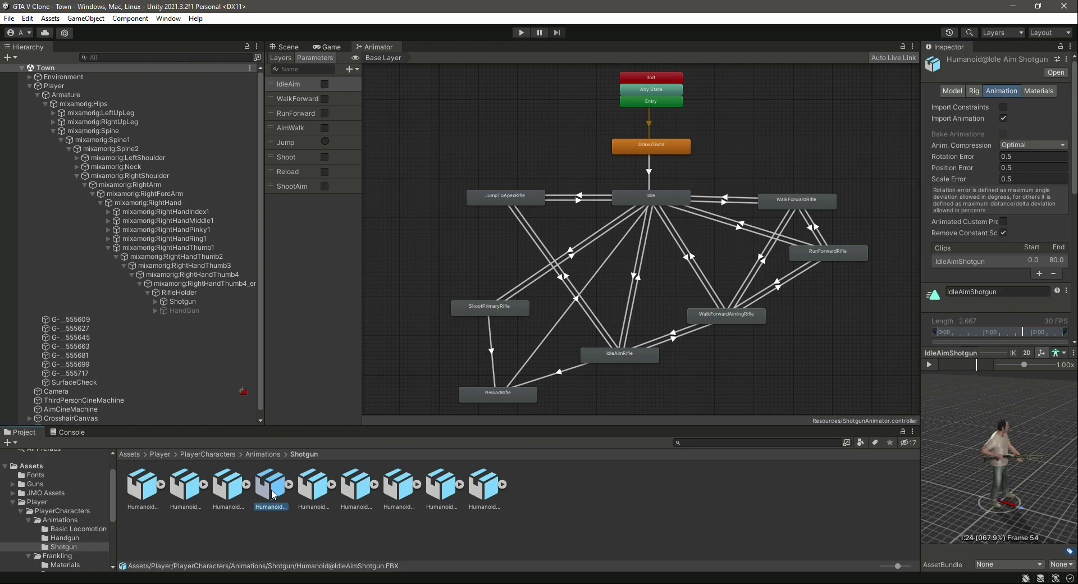
left_click(932, 365)
left_click(191, 486)
left_click(234, 486)
left_click(932, 362)
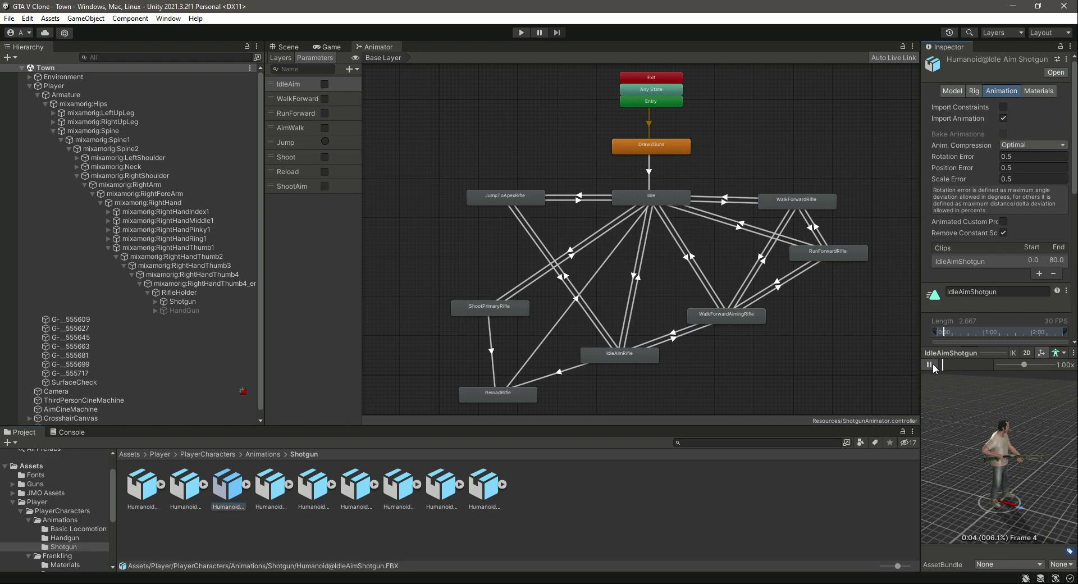
left_click(273, 487)
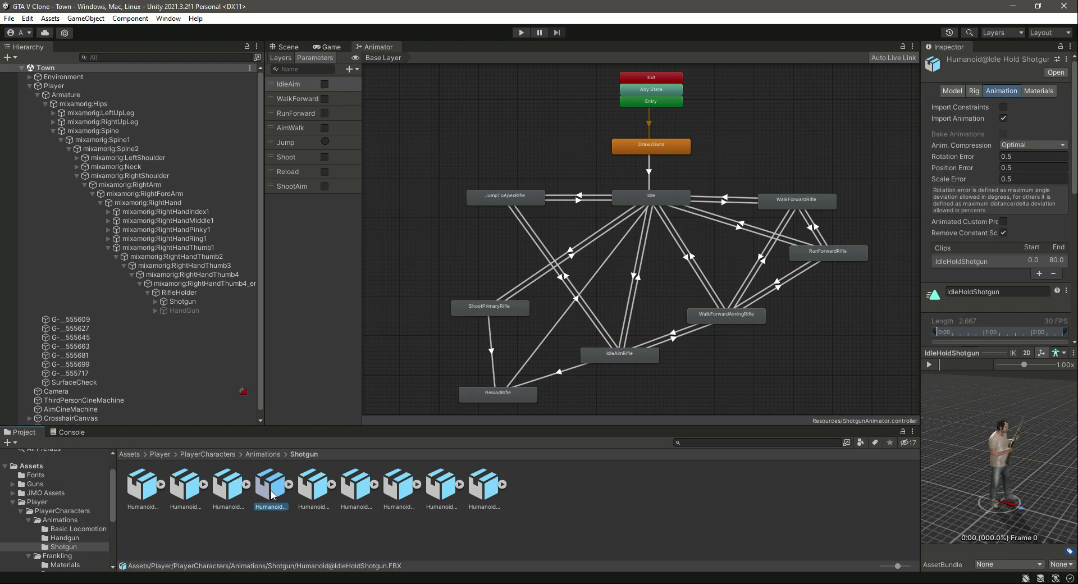
key("Right")
key("Right")
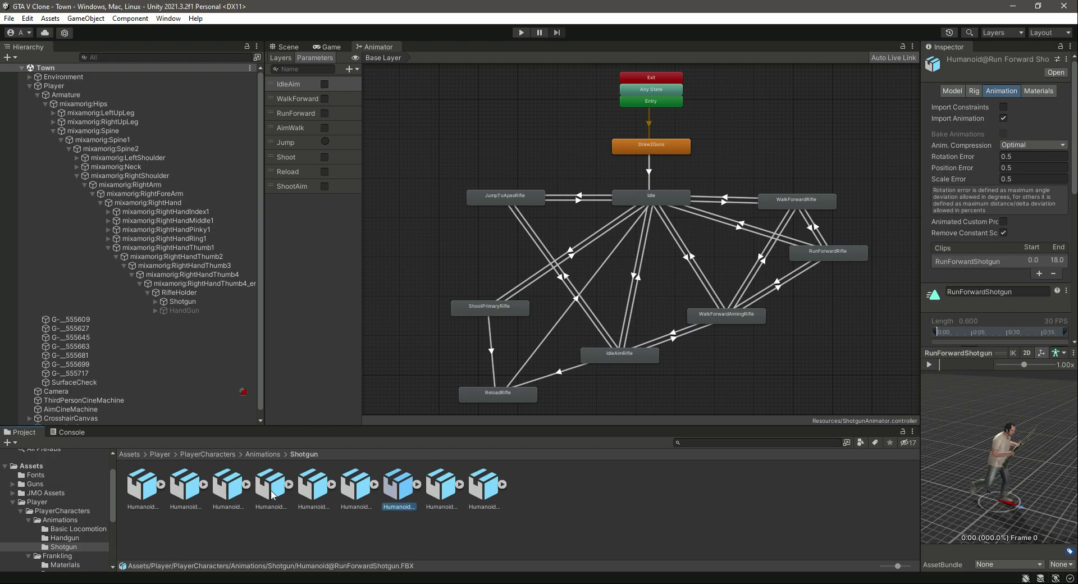
key("Left")
key("Left")
key("Left")
key("Left")
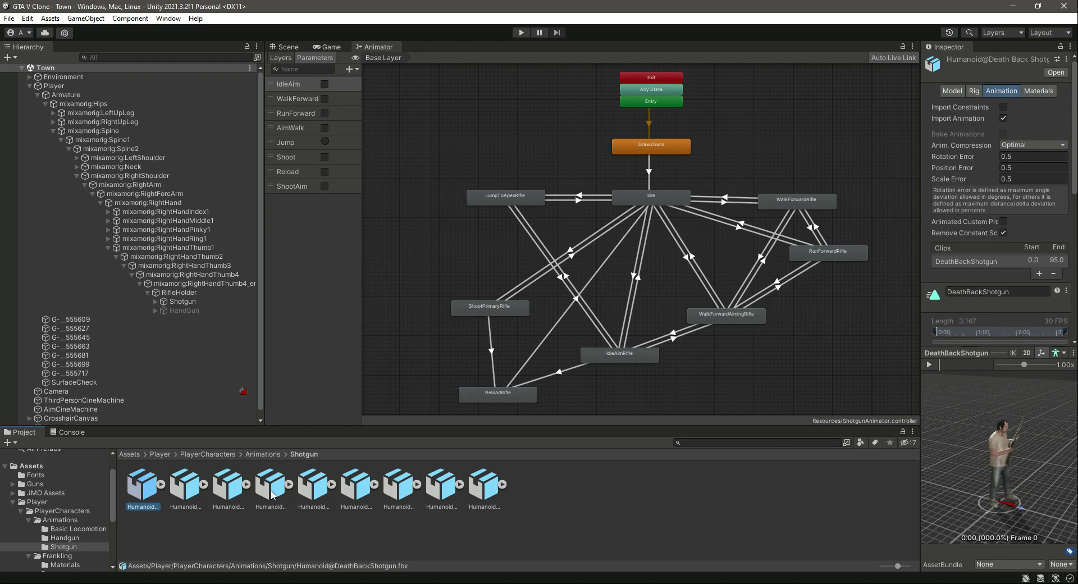
key("Right")
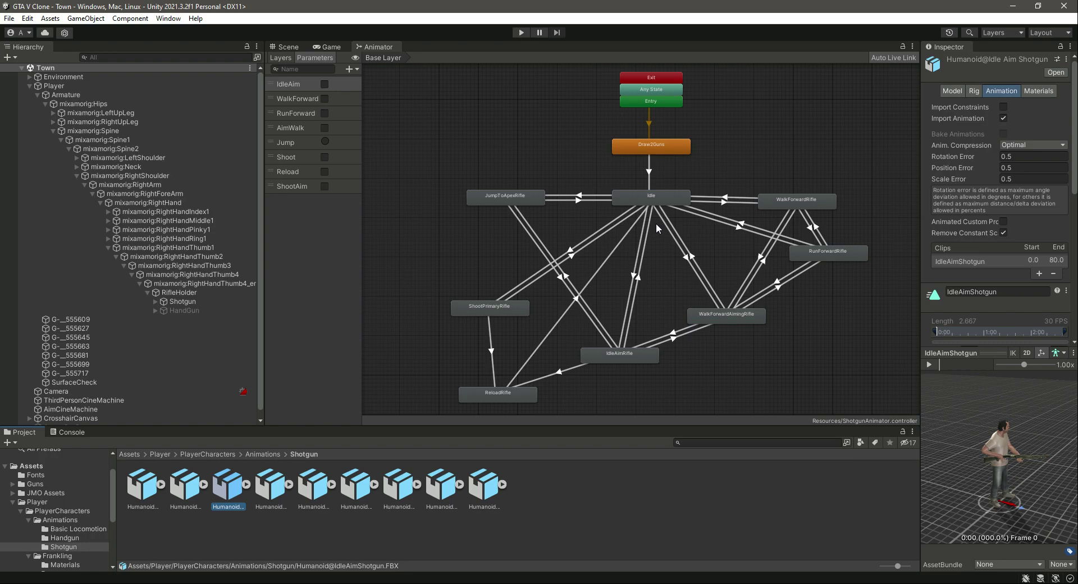
key("ctrl+d")
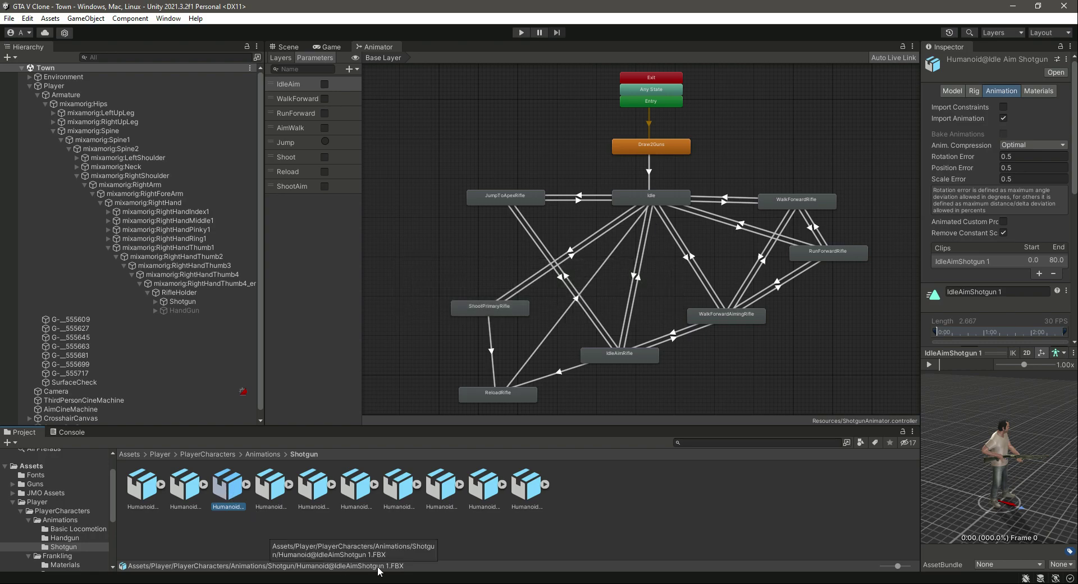
Rename the duplicate to Humanoid@IdleShootShotgun by replacing 'Aim' with 'Shoot'.
right_click(235, 492)
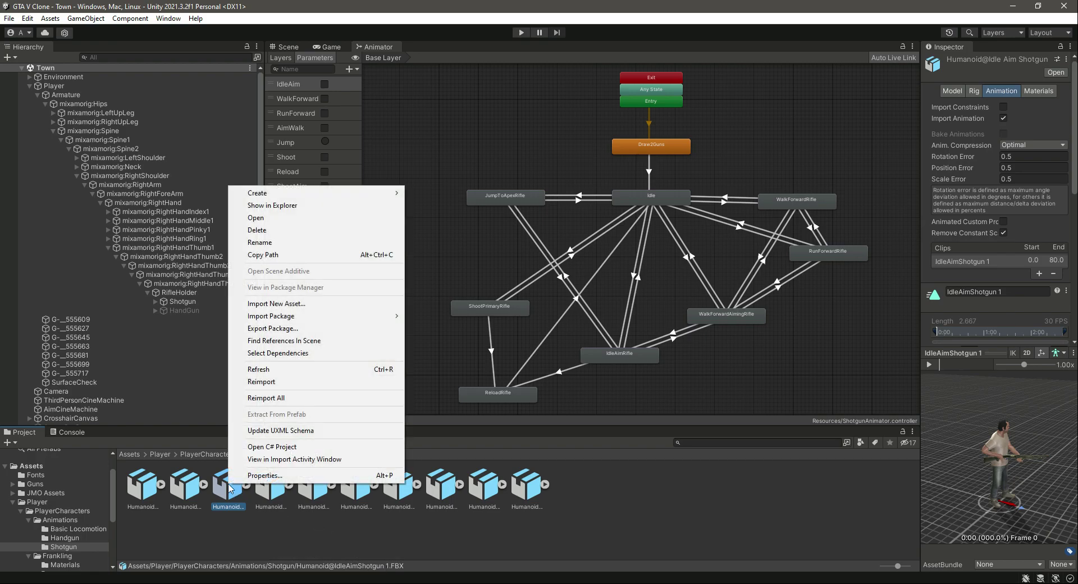
left_click(279, 242)
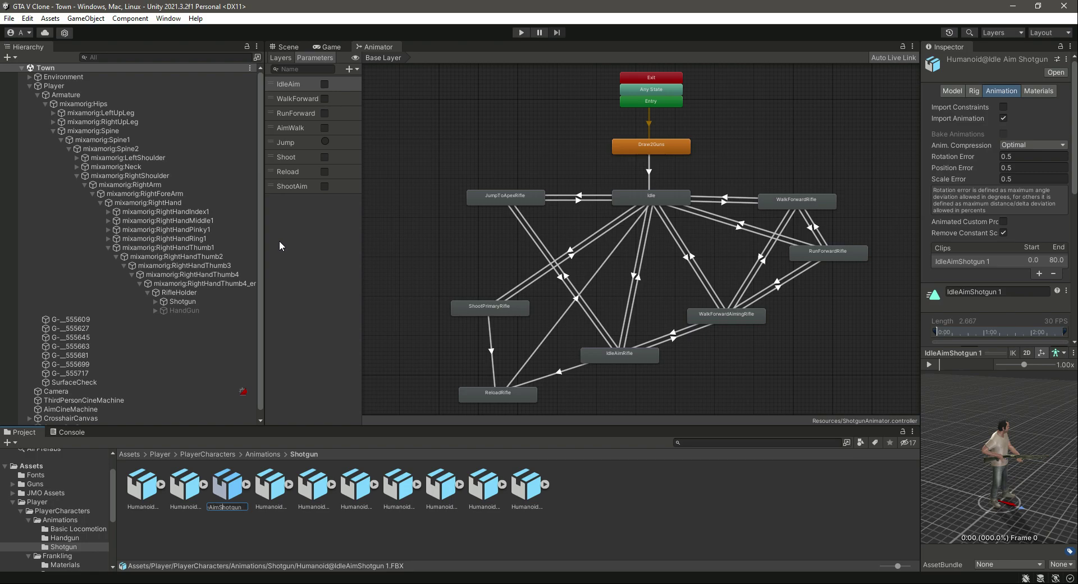
key("BackSpace")
key("BackSpace")
key("BackSpace")
type("Shoot")
key("Return")
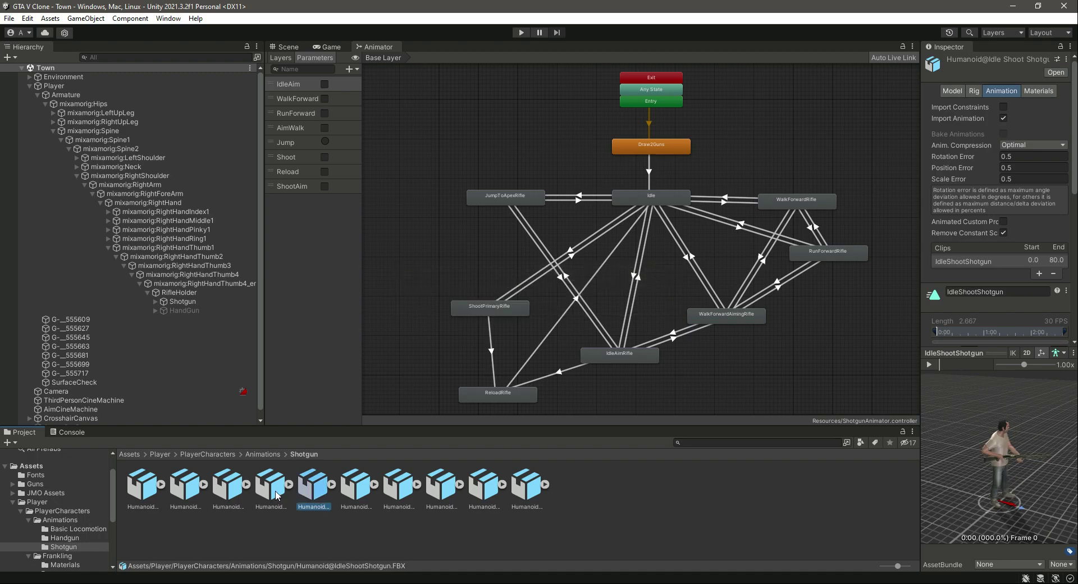
Preview IdleShootShotgun and drag its clip into the ShootPrimaryRifle state's Motion field.
key("Left")
key("Left")
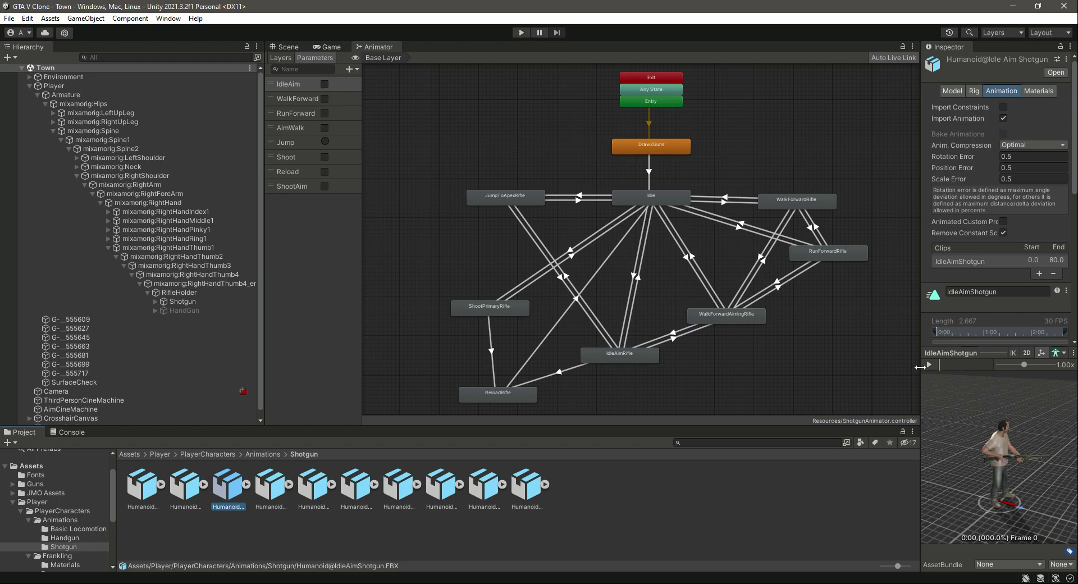
key("Right")
key("Right")
left_click(931, 364)
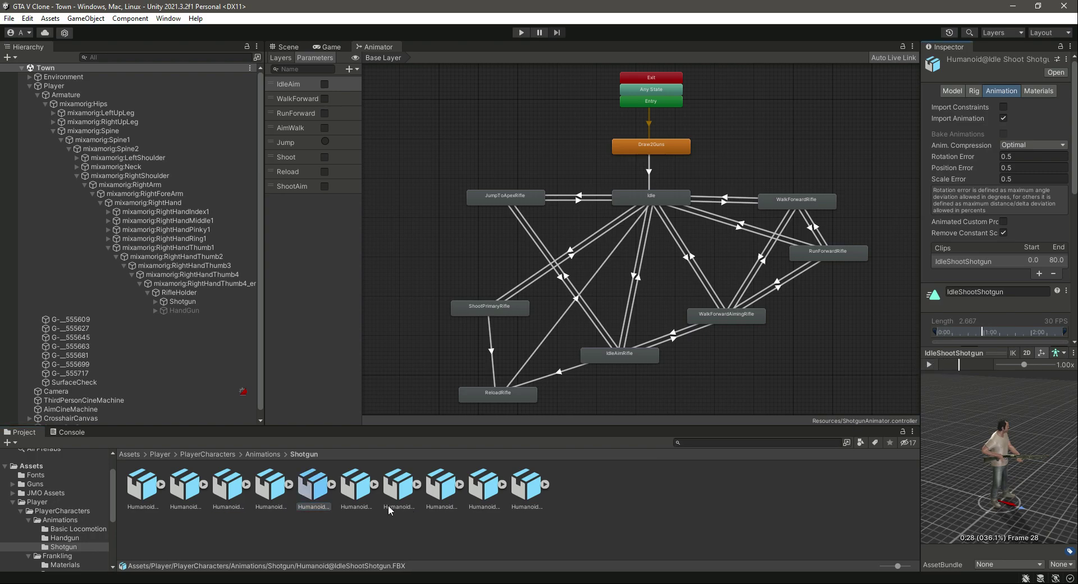
left_click(332, 485)
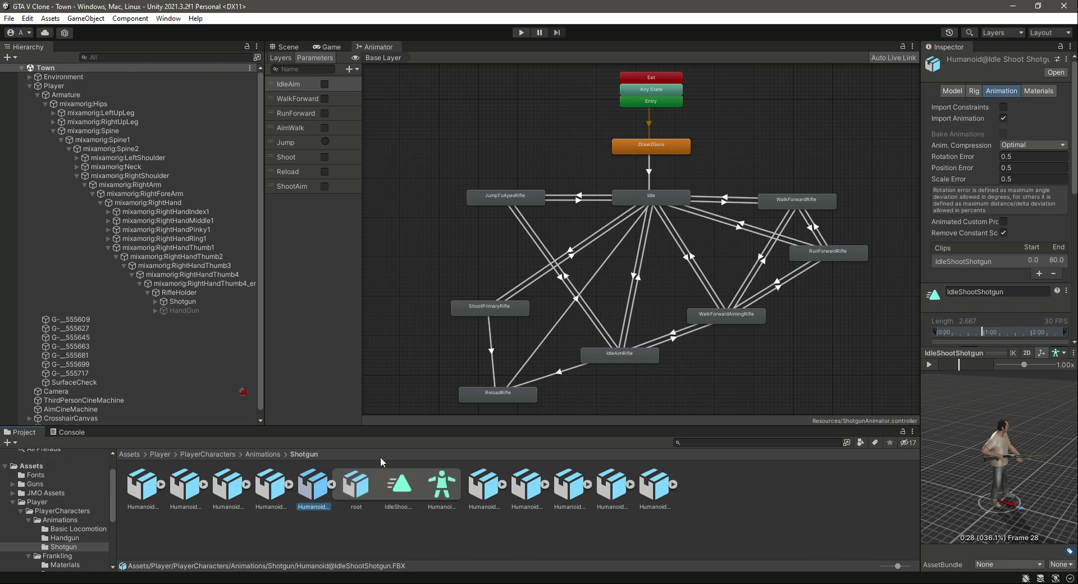
left_click(514, 309)
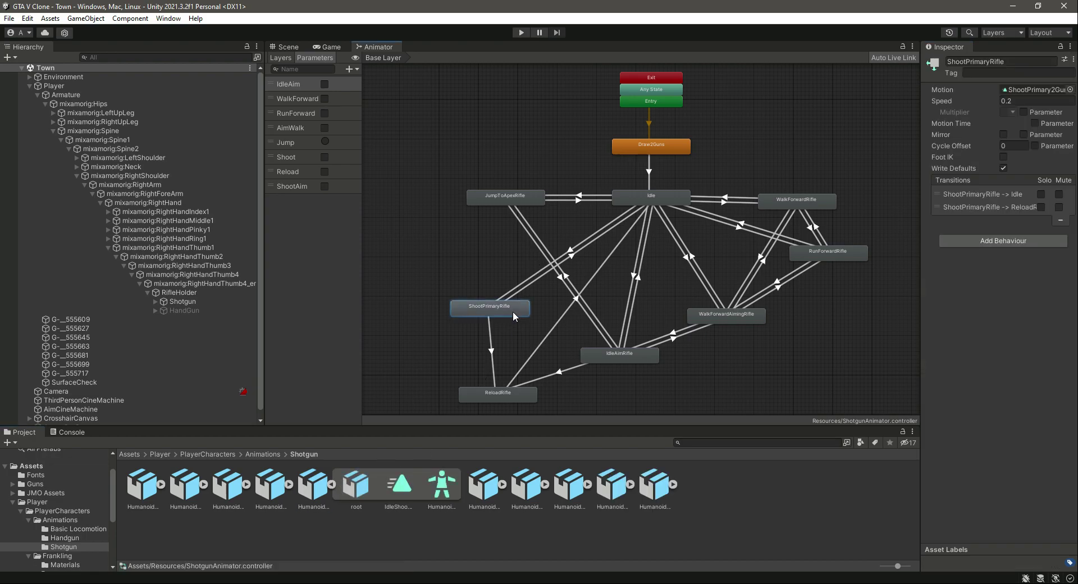
left_click_drag(398, 484, 1039, 92)
left_click(331, 485)
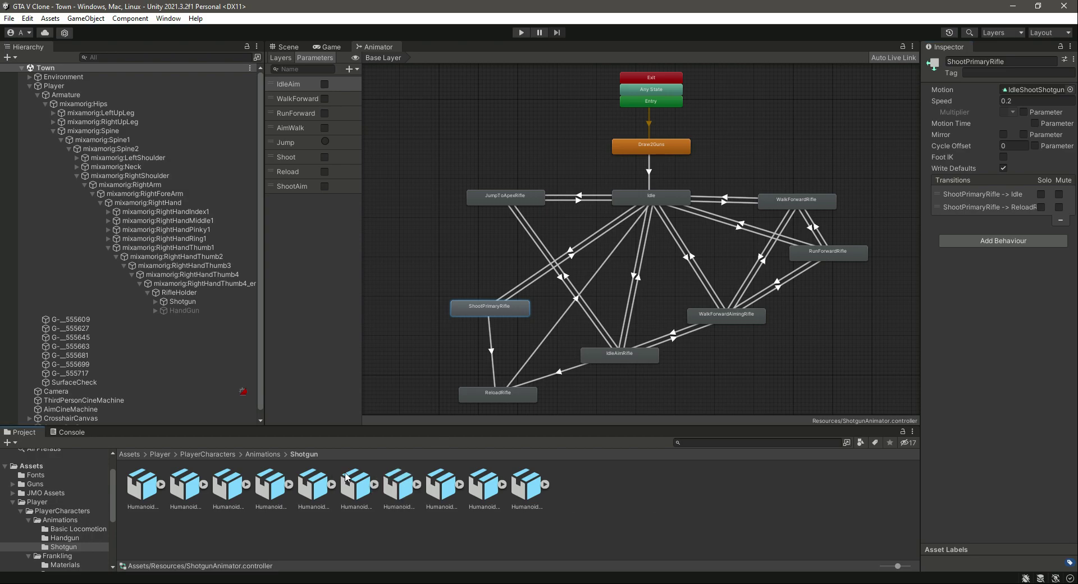
Assign the IdleAimShotgun clip to IdleAimRifle's Motion, then locate WalkForwardAimingRifle's current clip.
left_click(613, 357)
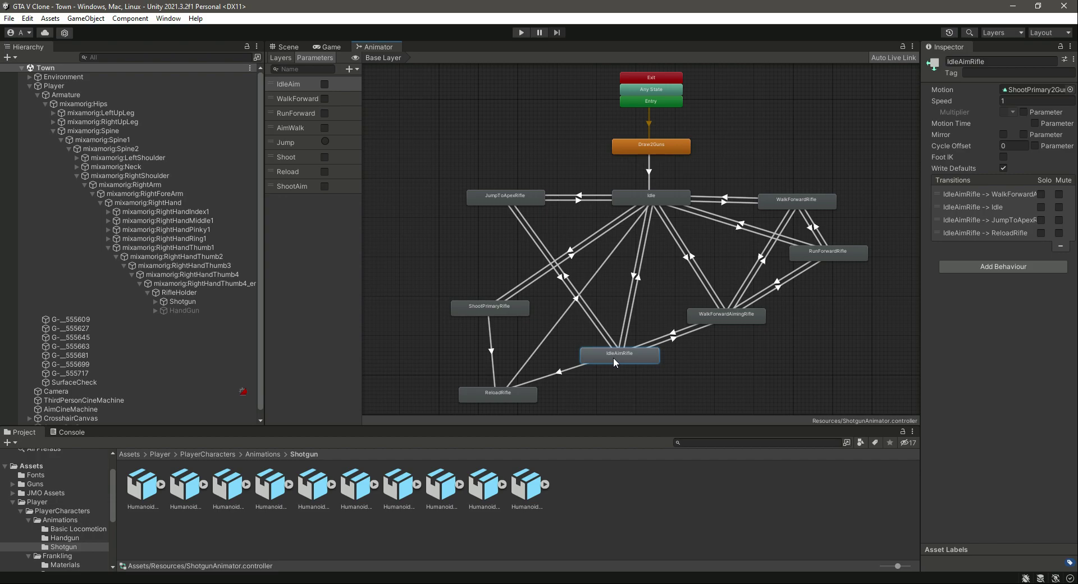
left_click(226, 486)
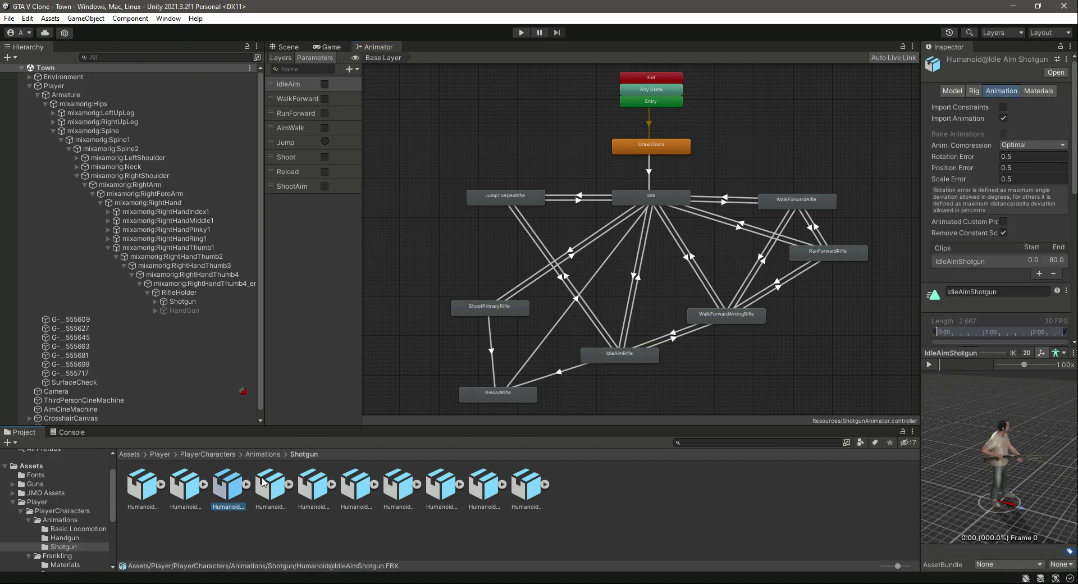
left_click(247, 484)
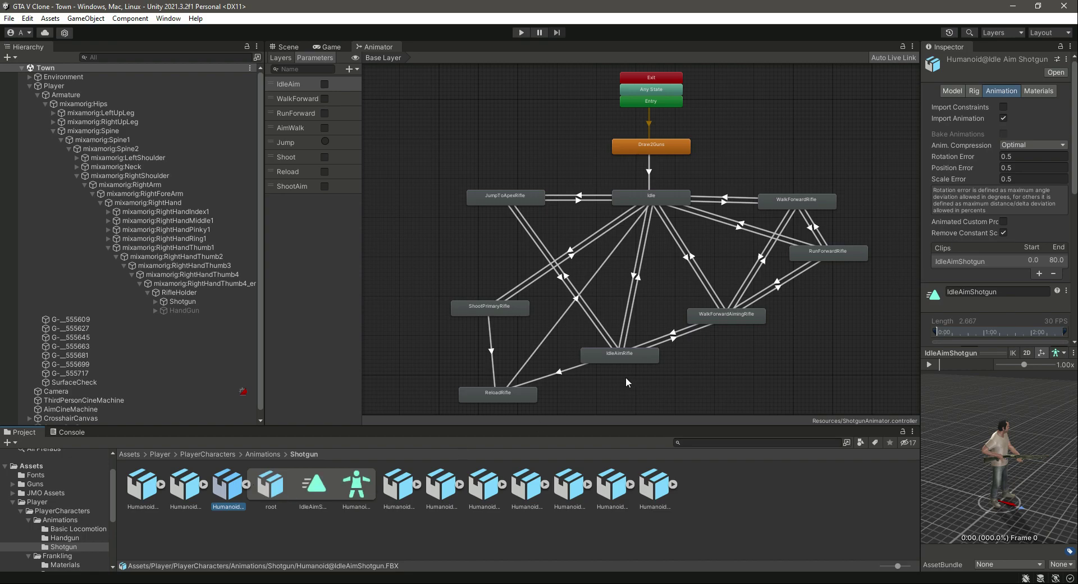
left_click(621, 358)
left_click_drag(314, 484, 1029, 91)
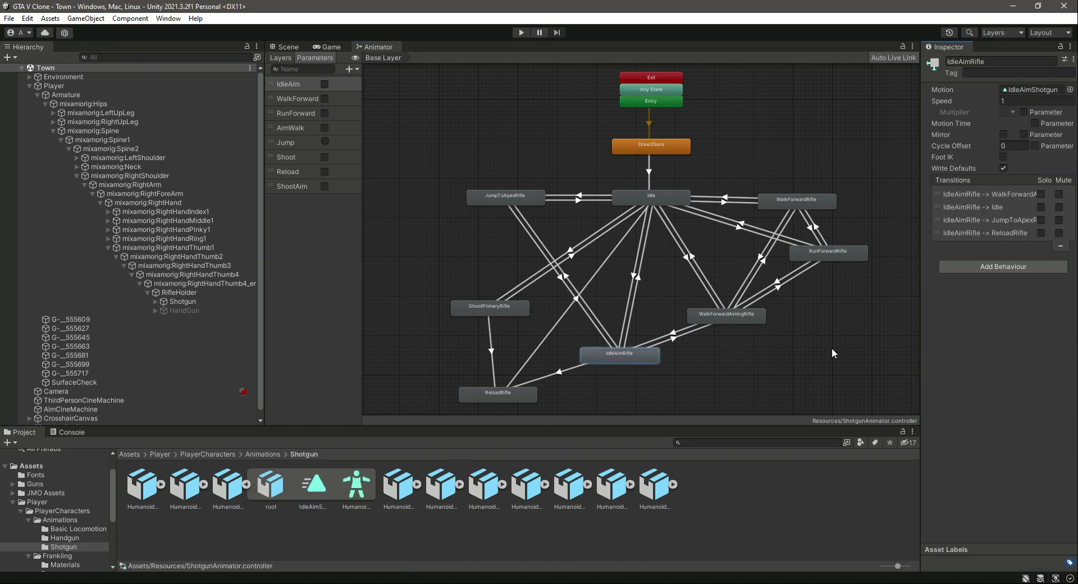
left_click(735, 317)
left_click(1023, 90)
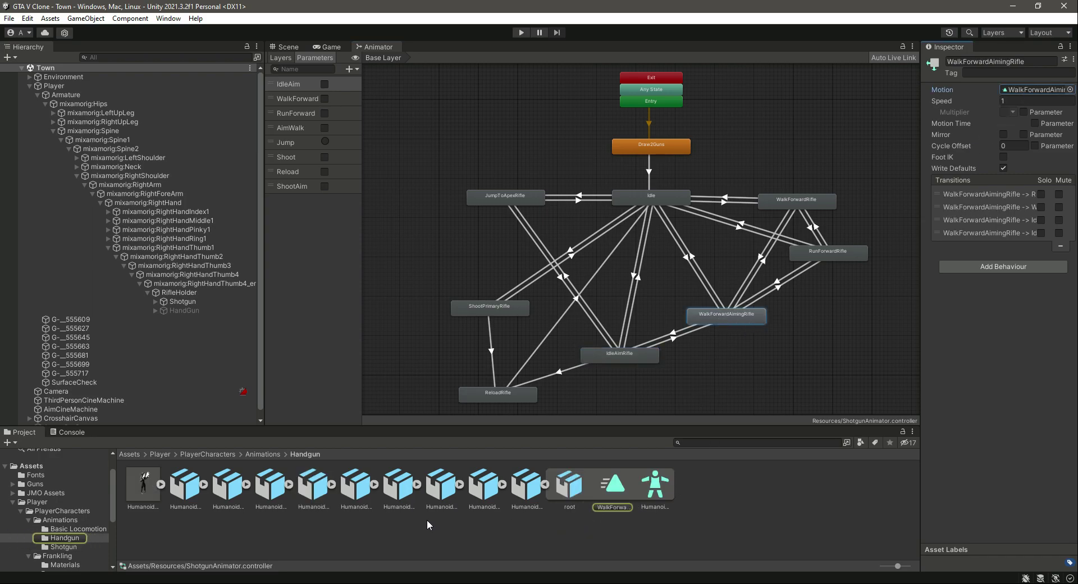
Browse to Player > PlayerCharacters > Animations > Shotgun and preview the WalkForwardAimingShotgun clip.
left_click(28, 520)
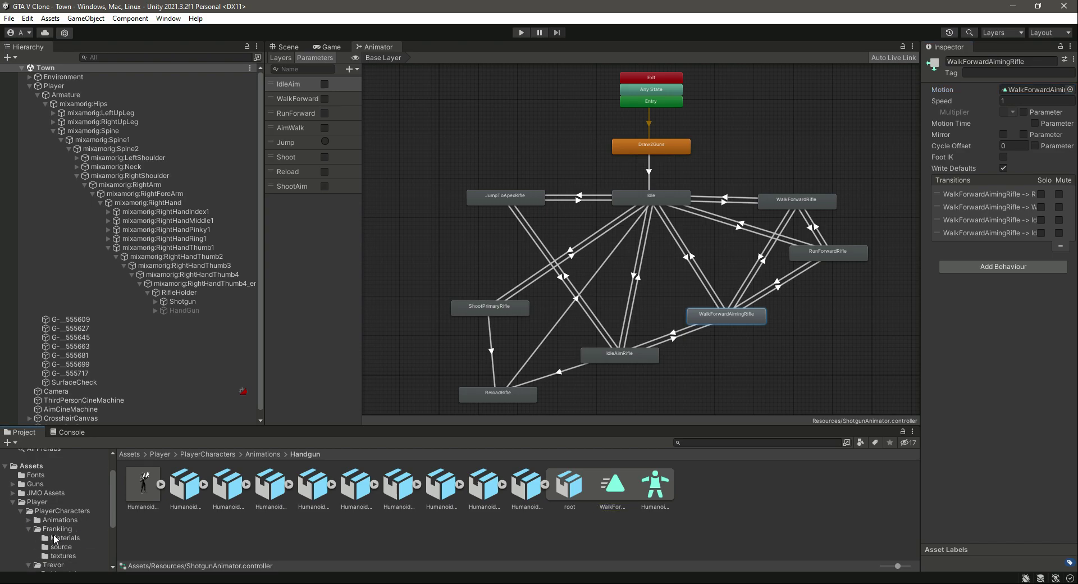
left_click(28, 529)
left_click(39, 501)
double_click(138, 486)
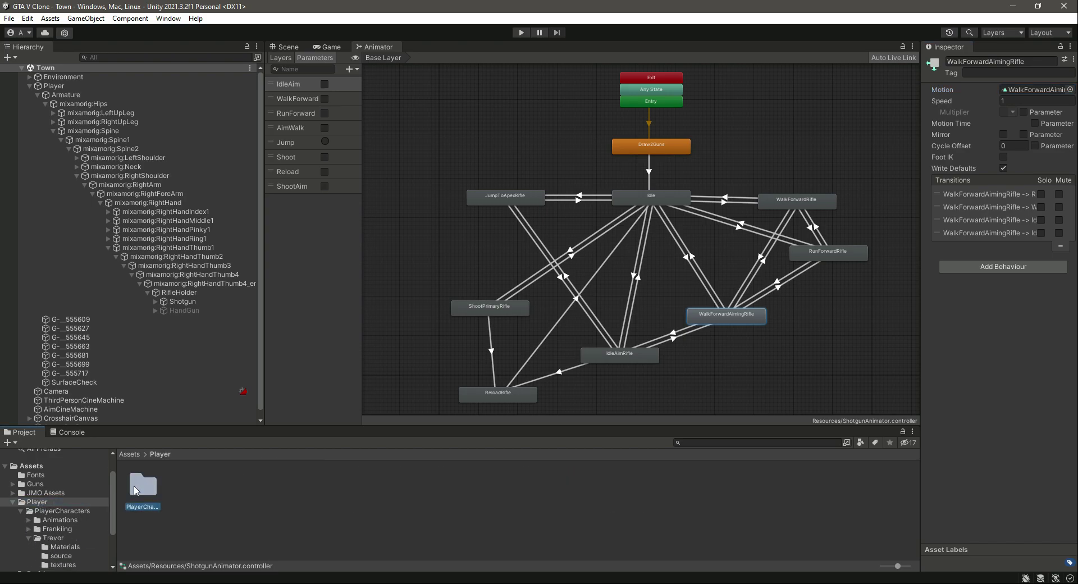
double_click(141, 489)
double_click(227, 486)
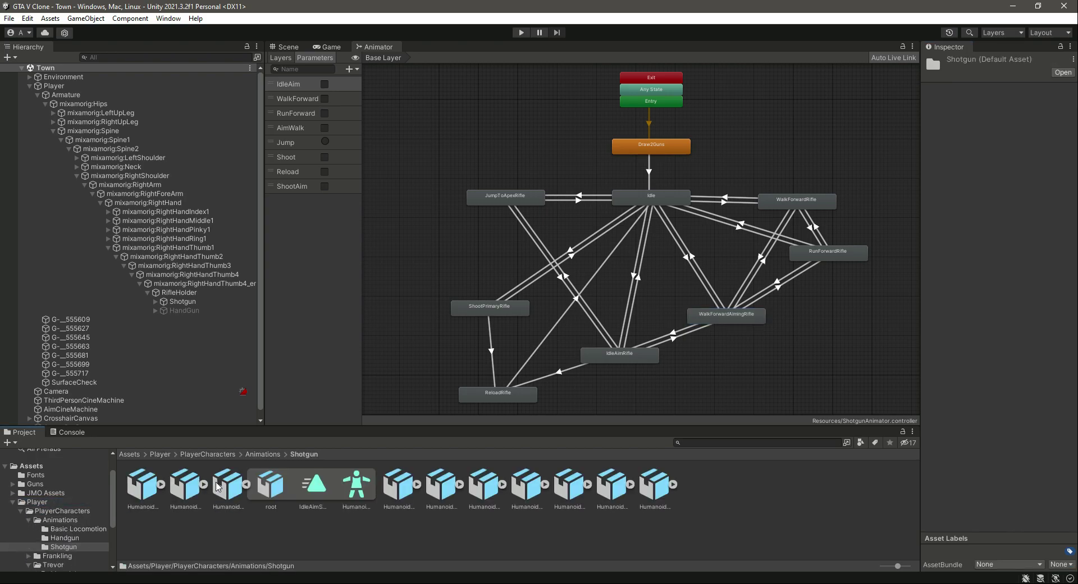
left_click(247, 484)
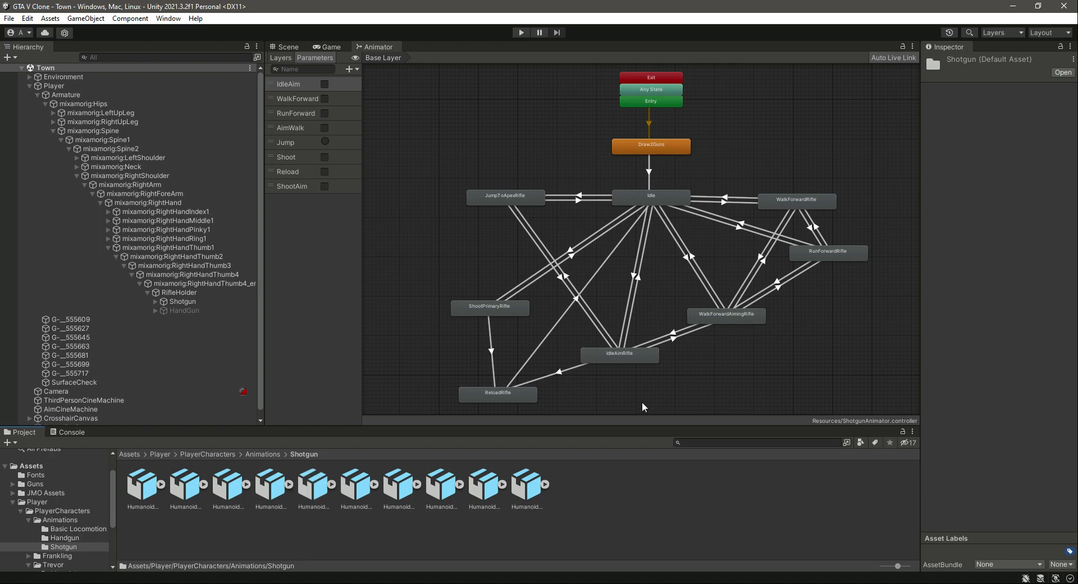
left_click(346, 493)
key("Right")
key("Right")
key("Right")
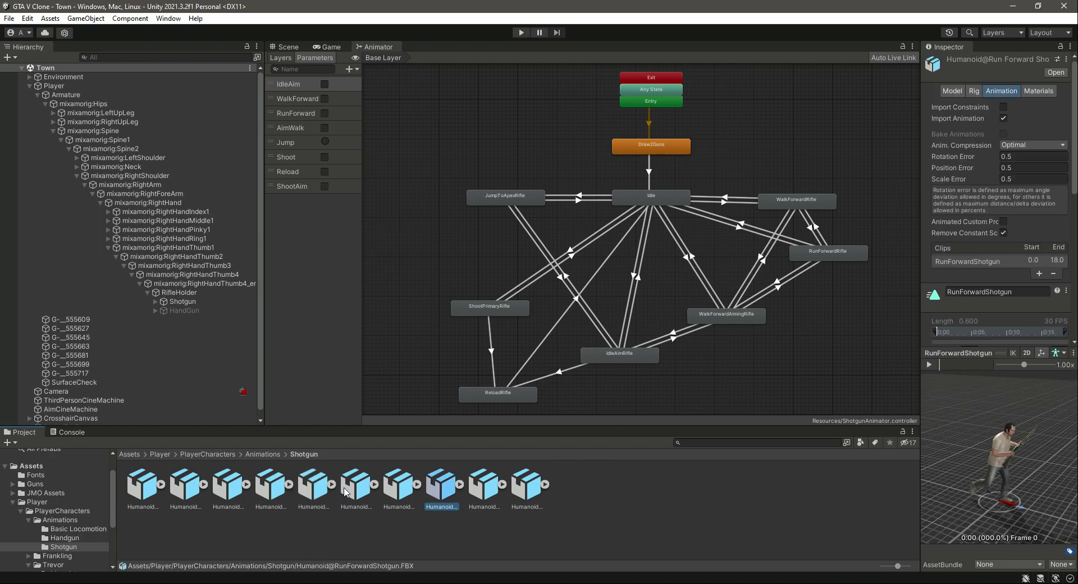
left_click(930, 364)
Assign the WalkForwardAimingShotgun clip as the WalkForwardAimingRifle state's Motion.
left_click(502, 484)
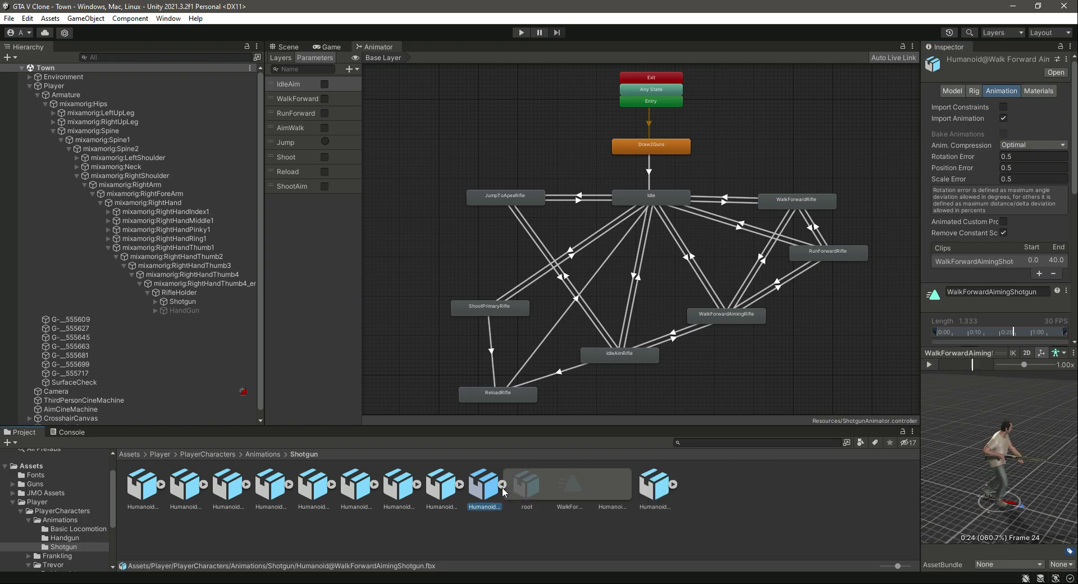
left_click(742, 319)
left_click_drag(729, 350, 1033, 90)
left_click(1015, 91)
left_click(502, 485)
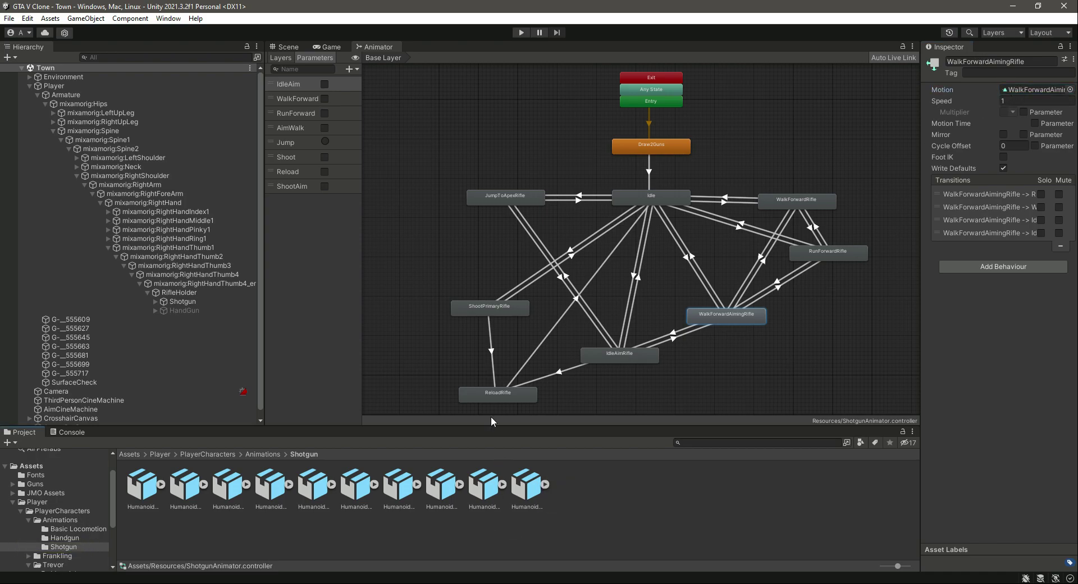
left_click(499, 395)
left_click(144, 486)
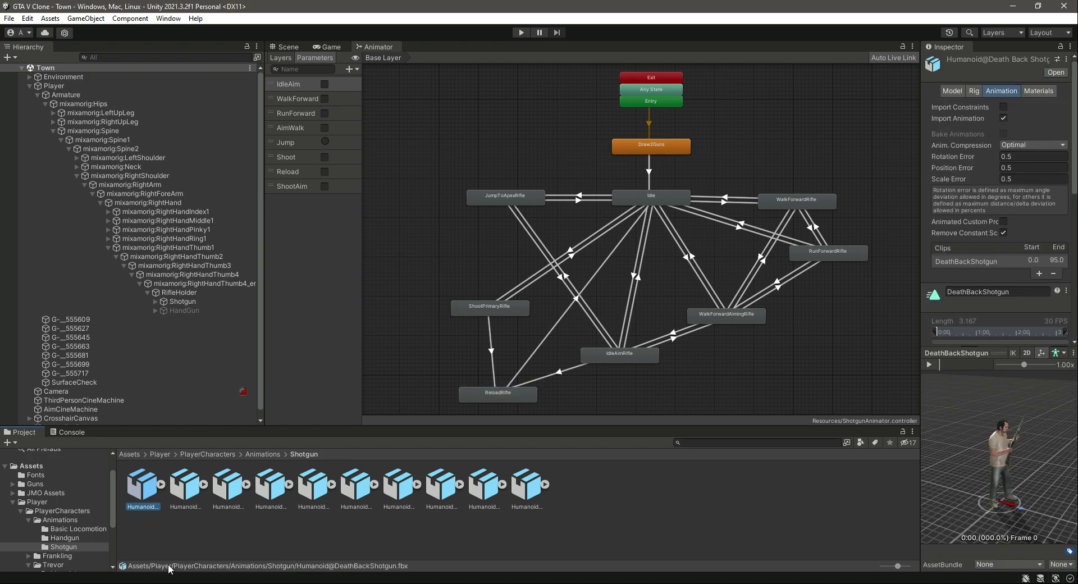
Replace ReloadRifle's ReloadFast2Guns motion with the ReloadShotgun clip.
key("Right")
key("Right")
key("Right")
key("Right")
key("Right")
key("Right")
key("Right")
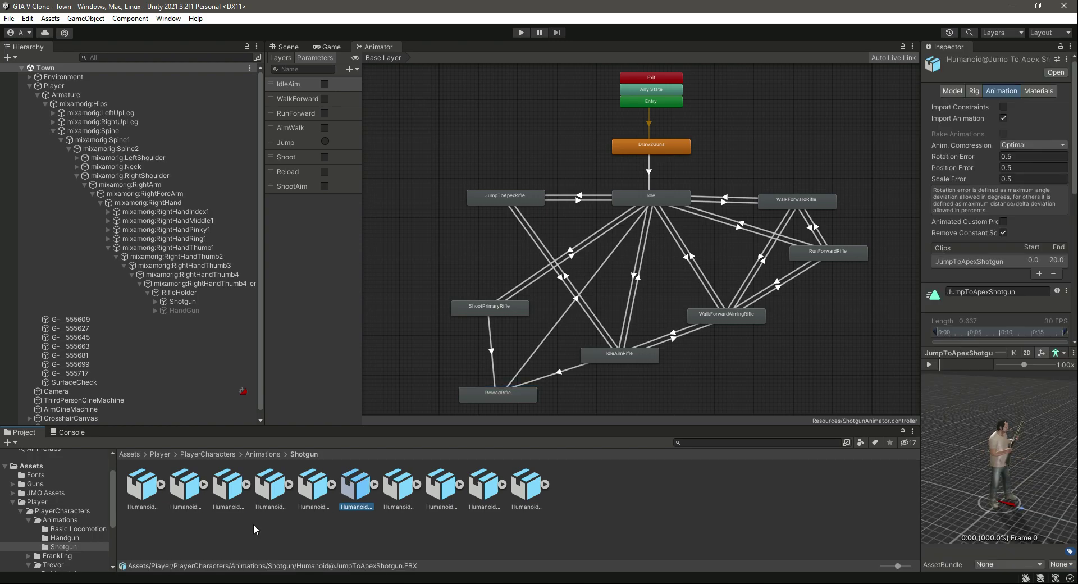
key("Left")
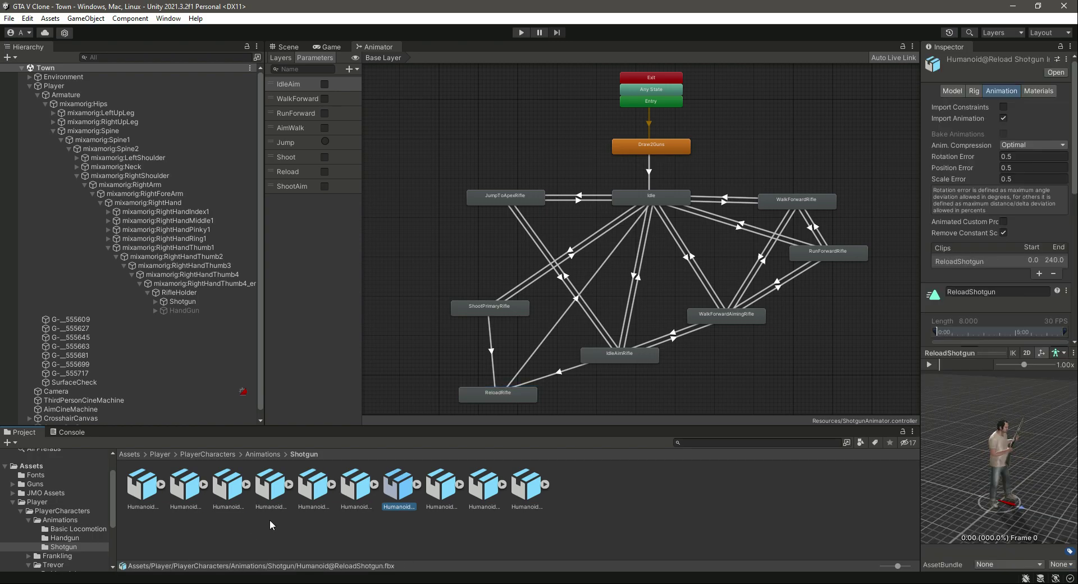
left_click(416, 484)
left_click(522, 397)
left_click_drag(485, 486, 1033, 89)
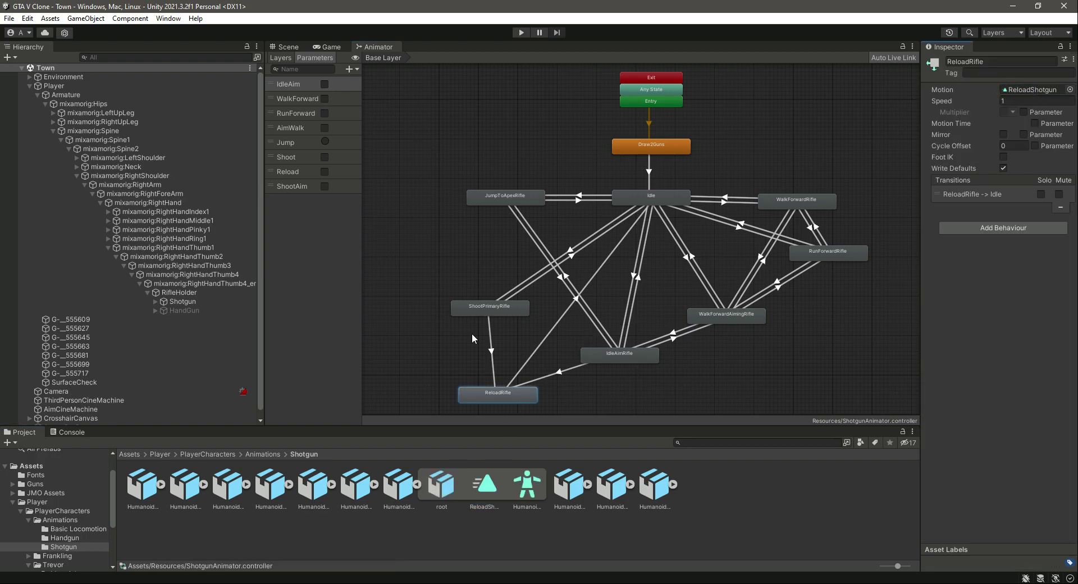
left_click(417, 484)
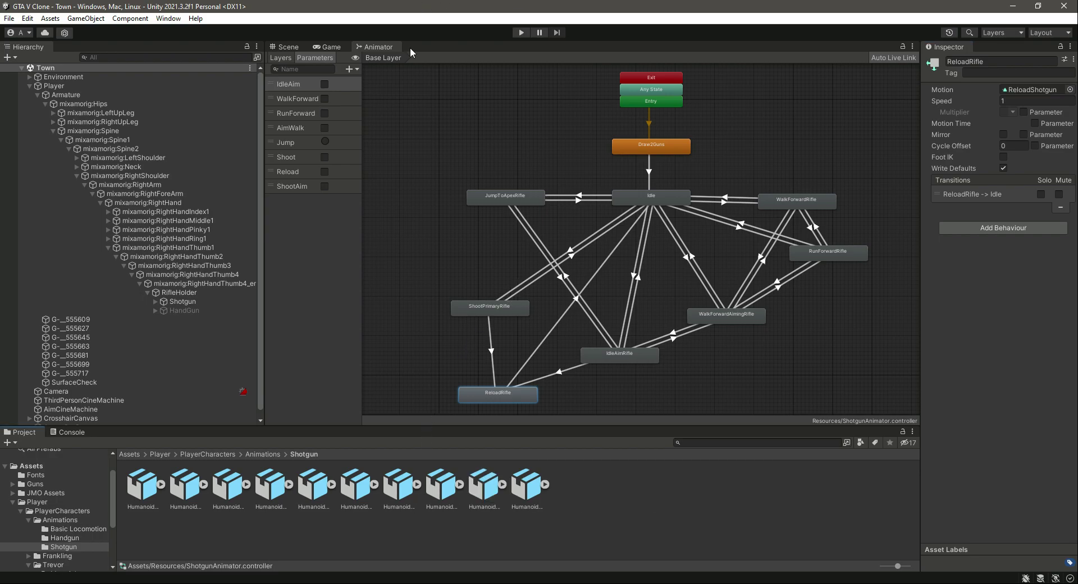
Set the ShootPrimaryRifle state's Speed to 0.3.
left_click(508, 313)
double_click(1028, 101)
left_click(495, 305)
left_click(494, 310)
left_click(1031, 100)
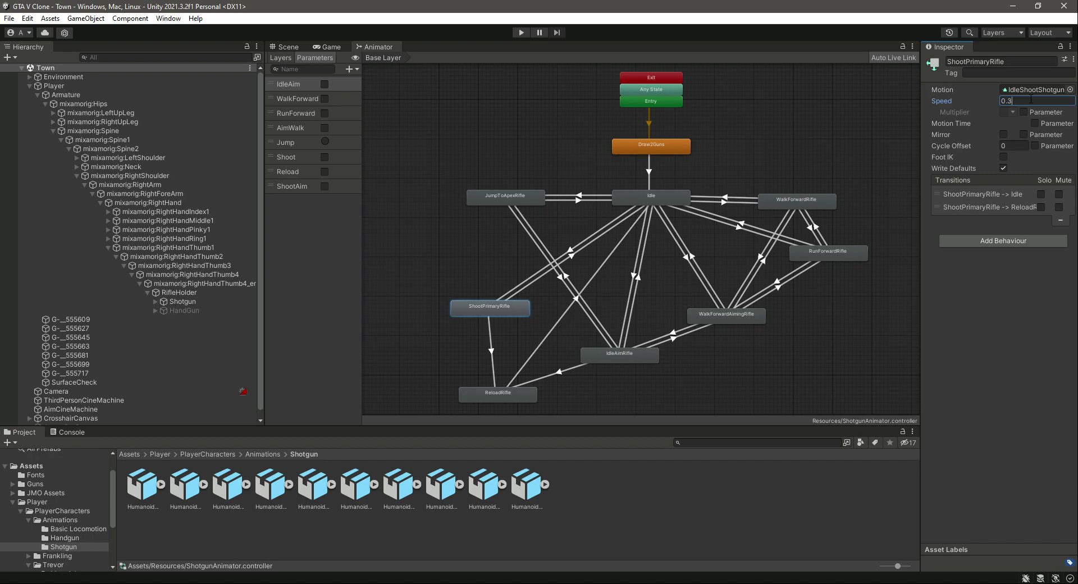
Play-test from the Scene view, walking the character forward with W, then stop play mode.
left_click(299, 47)
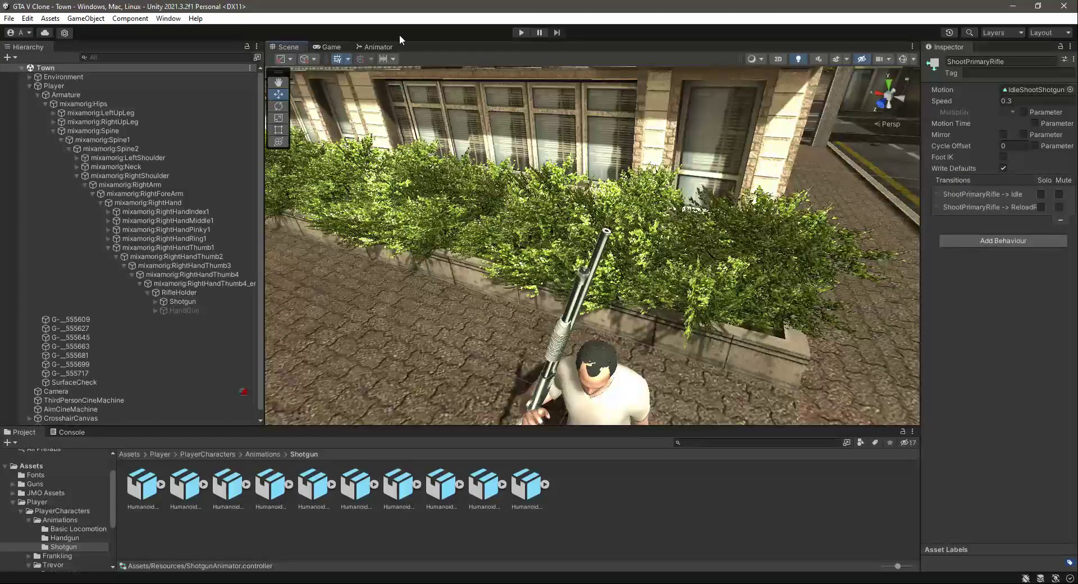
left_click(520, 31)
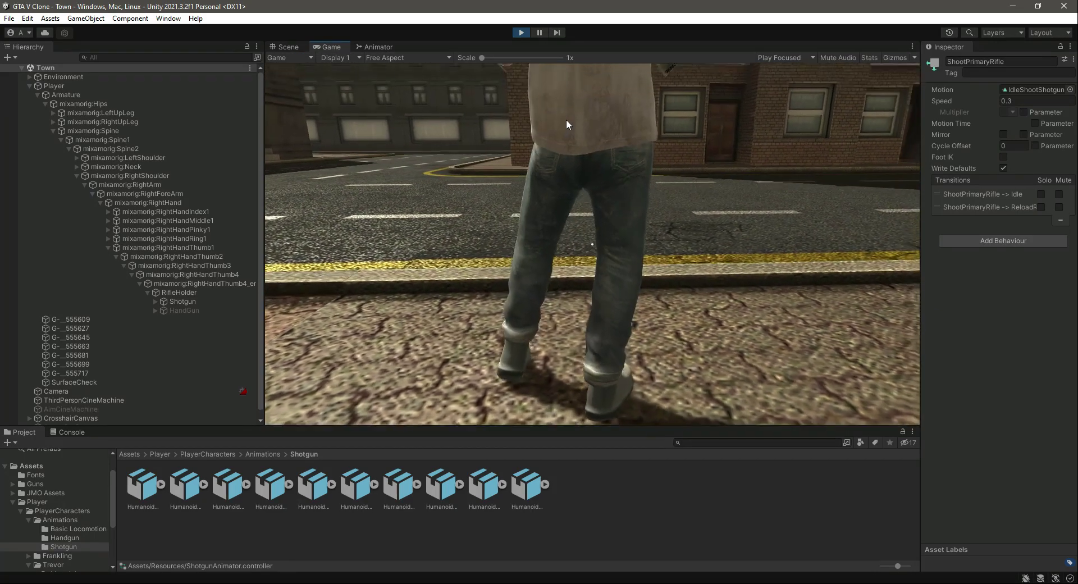
key("w")
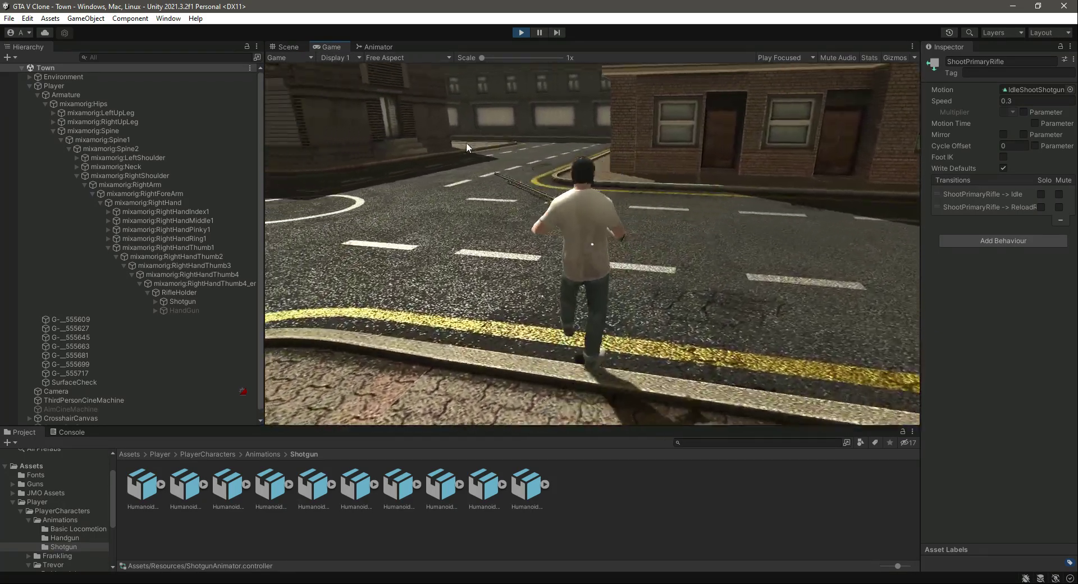
key("w")
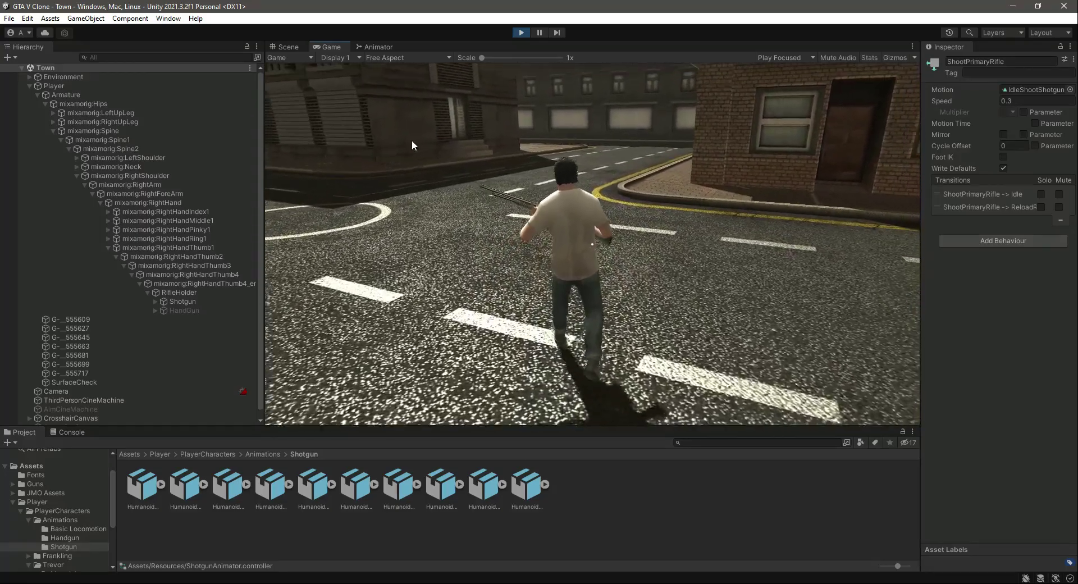
left_click(521, 30)
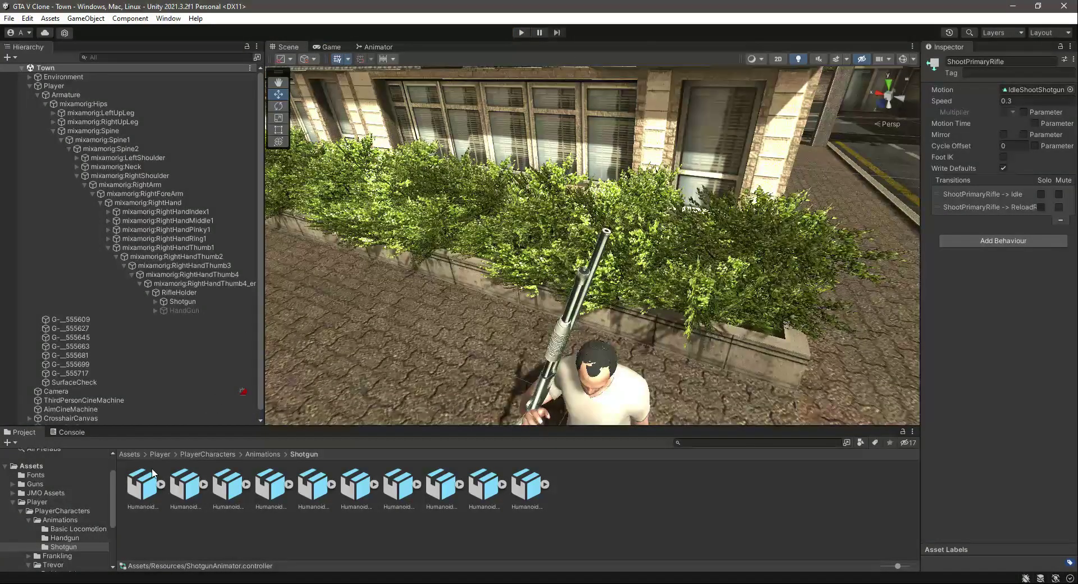
left_click(154, 477)
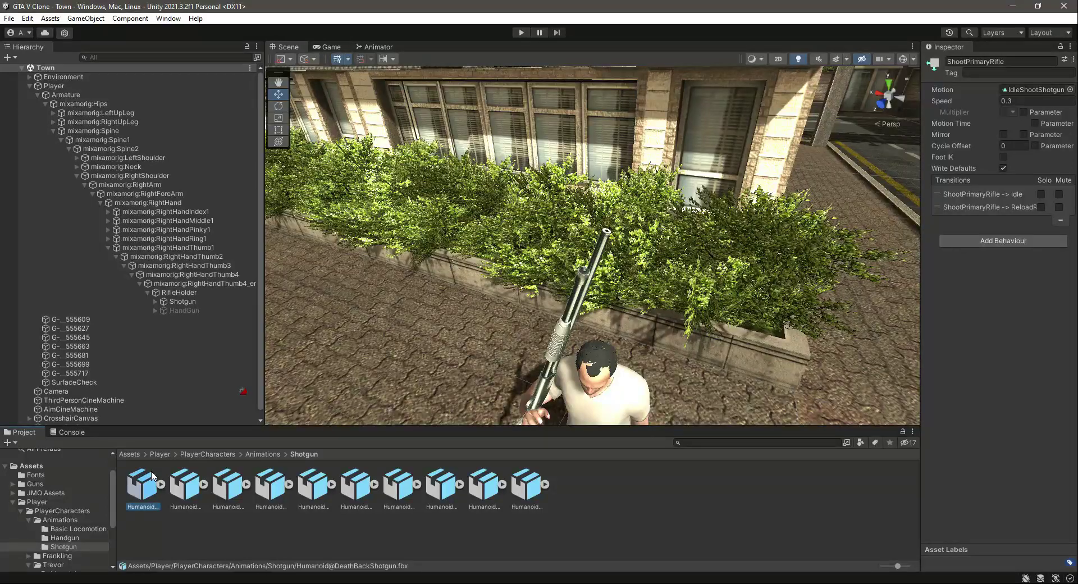
Reopen the ShotgunAnimator controller's state graph from the Resources folder.
left_click_drag(989, 352, 992, 445)
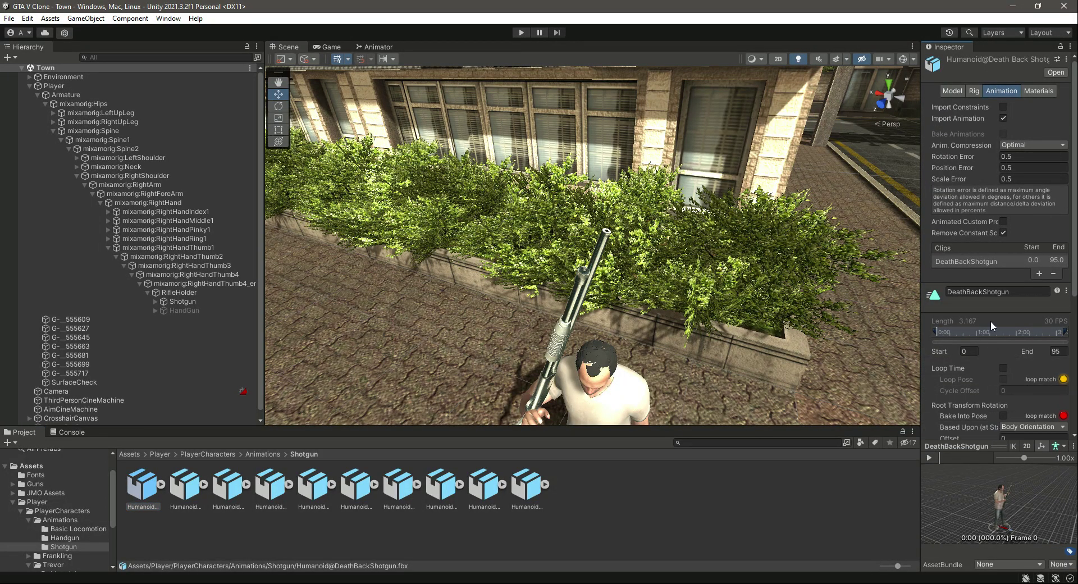
scroll(994, 327, "down", 4)
left_click(381, 47)
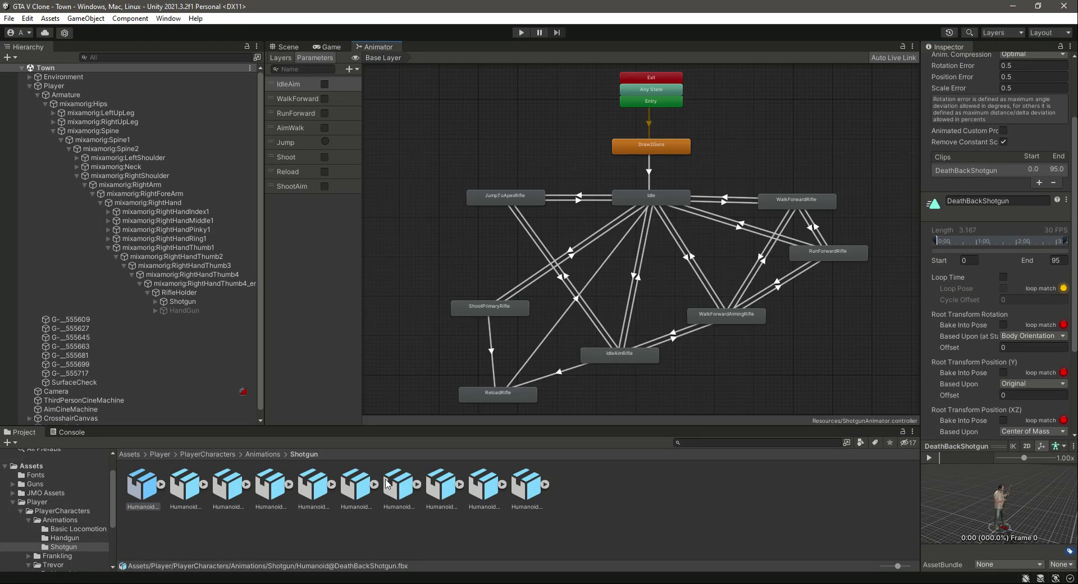
scroll(36, 524, "down", 4)
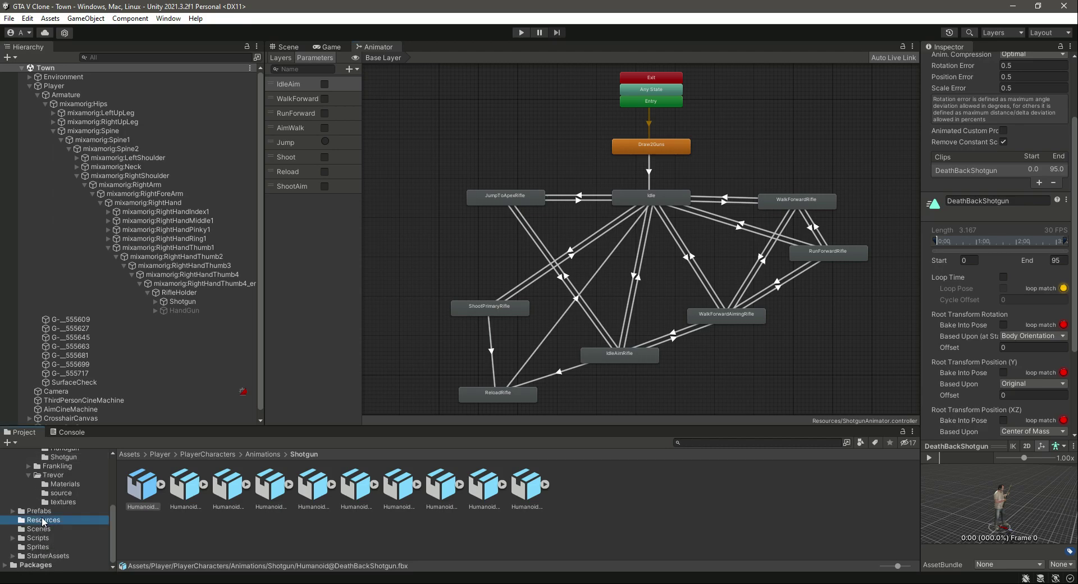
left_click(44, 520)
left_click(218, 490)
left_click(475, 287)
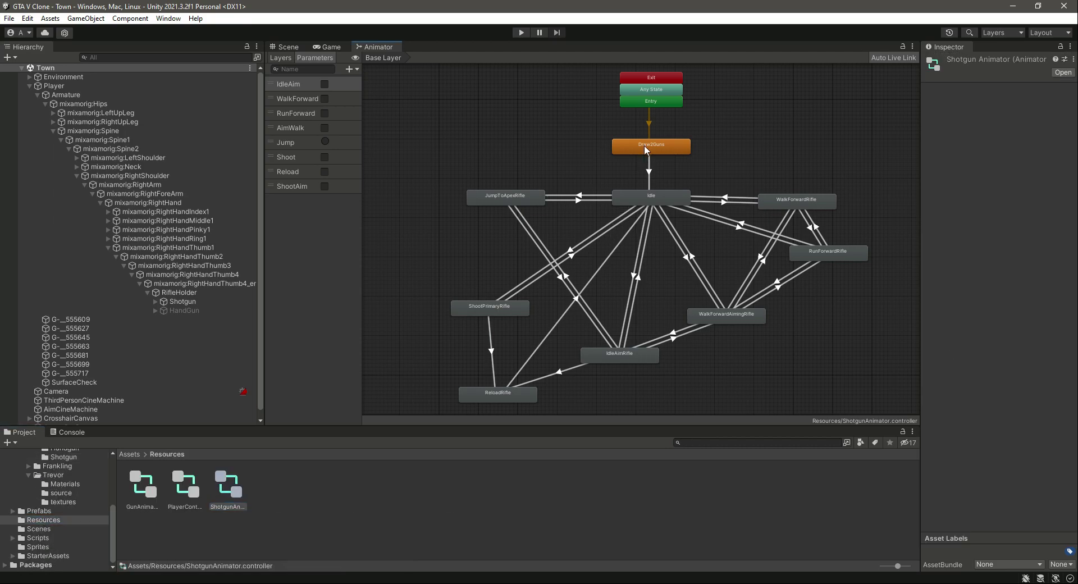
Turn on Loop Time for the IdleAimShotgun and WalkForwardShotgun clips and apply.
double_click(650, 198)
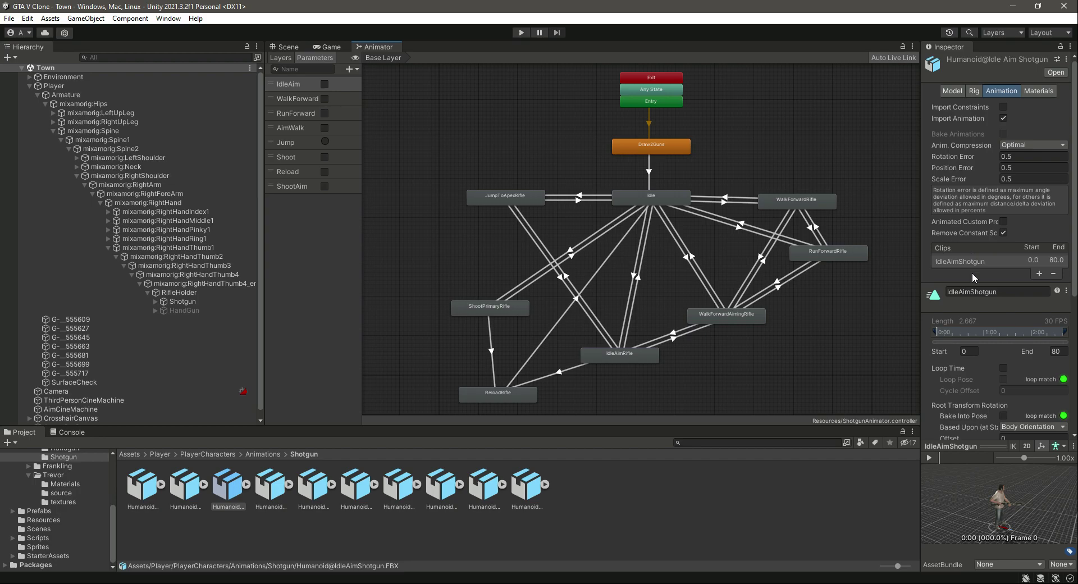
scroll(972, 272, "down", 5)
left_click(1004, 187)
scroll(1039, 365, "down", 2)
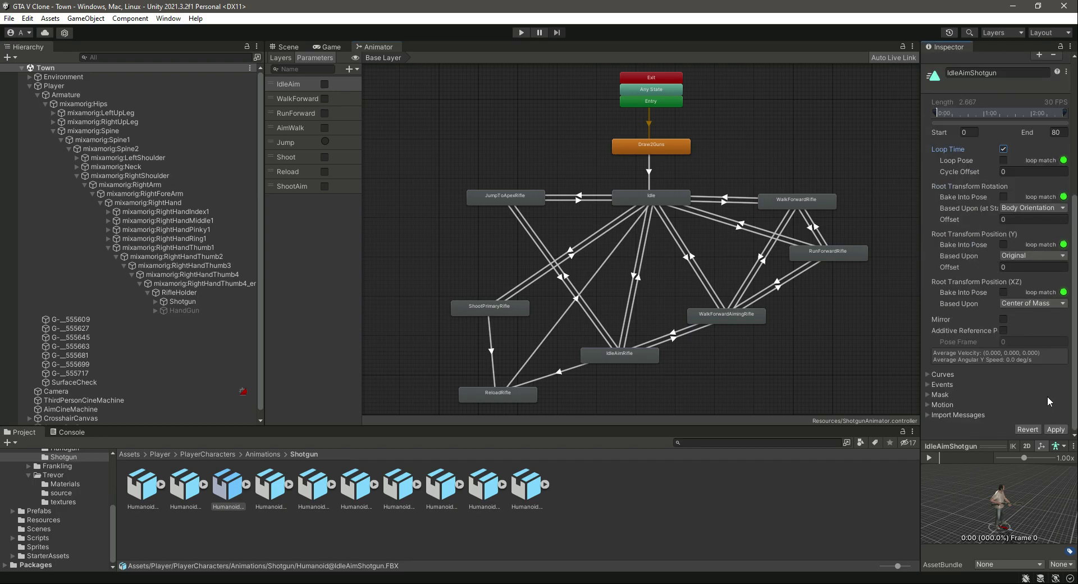
double_click(803, 201)
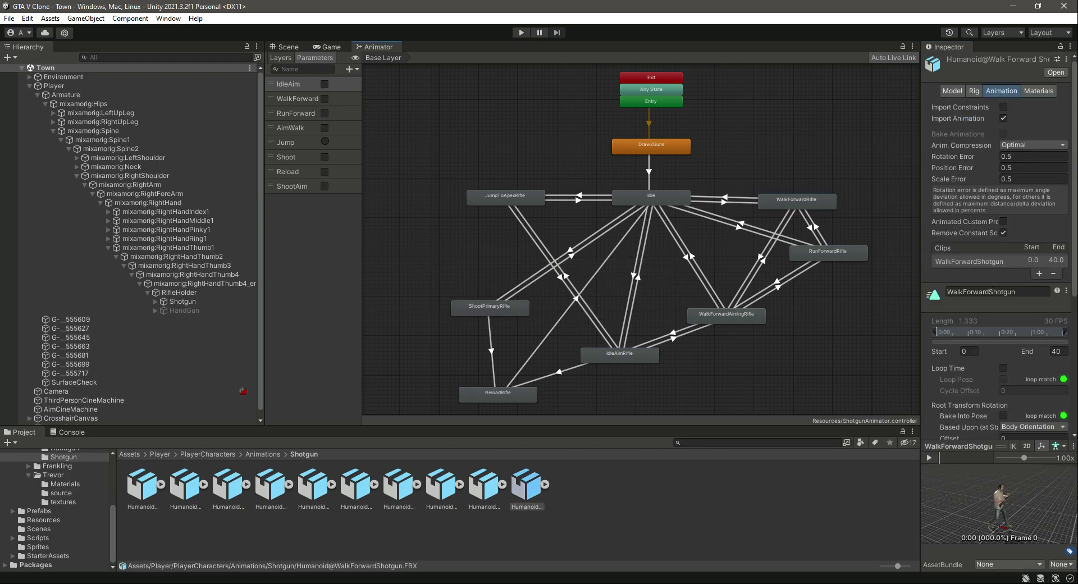
scroll(1009, 348, "down", 5)
left_click(1004, 197)
scroll(1002, 201, "down", 2)
left_click(1056, 430)
Enable Loop Time on the RunForwardShotgun clip and apply the import change.
double_click(827, 252)
scroll(1011, 302, "down", 10)
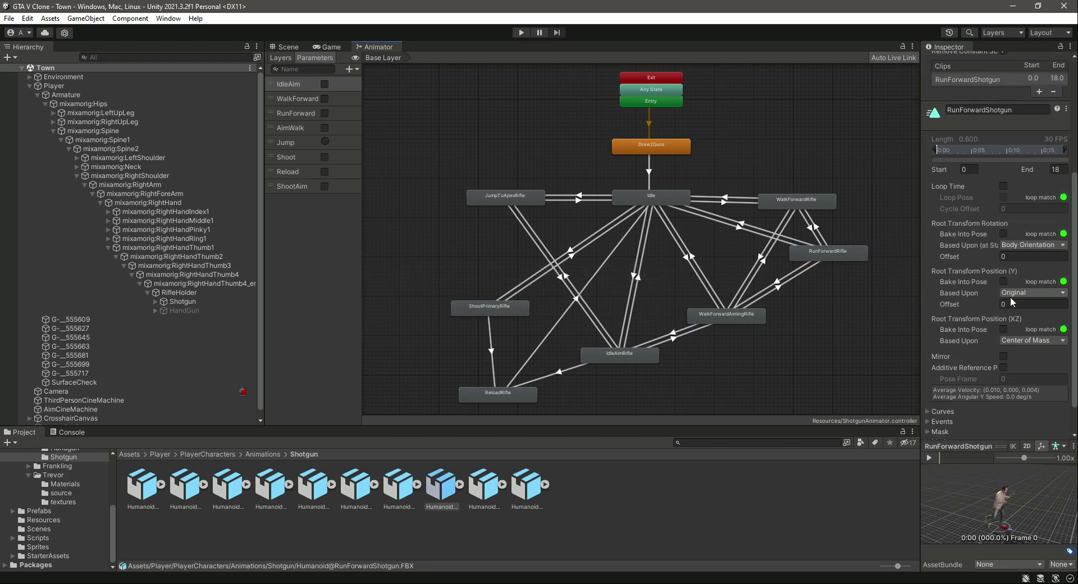
left_click(1003, 186)
scroll(1039, 365, "down", 2)
left_click(1055, 430)
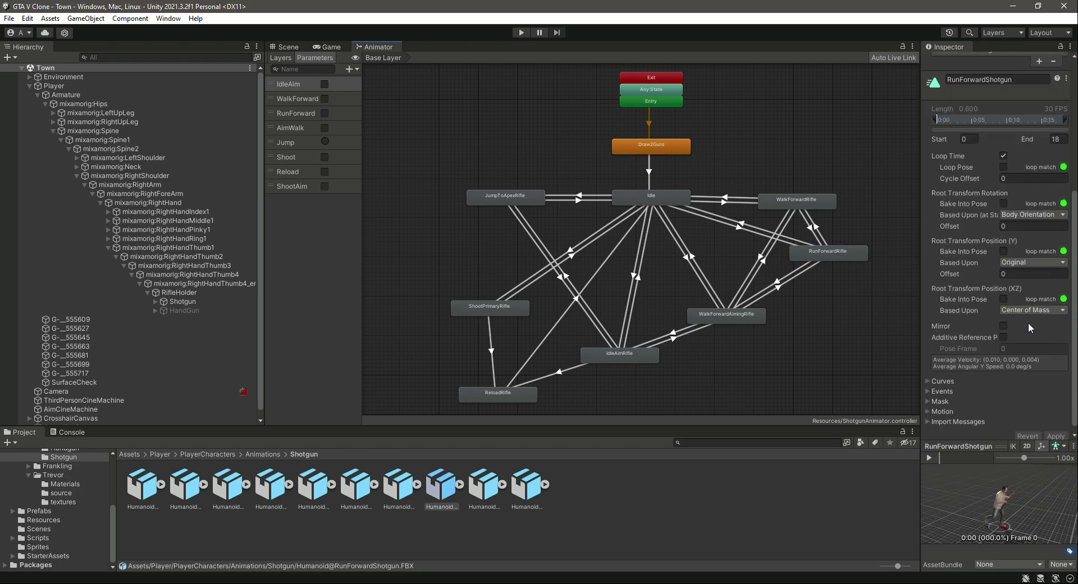
Enable Loop Time on the WalkForwardAimingShotgun clip and apply.
key("Right")
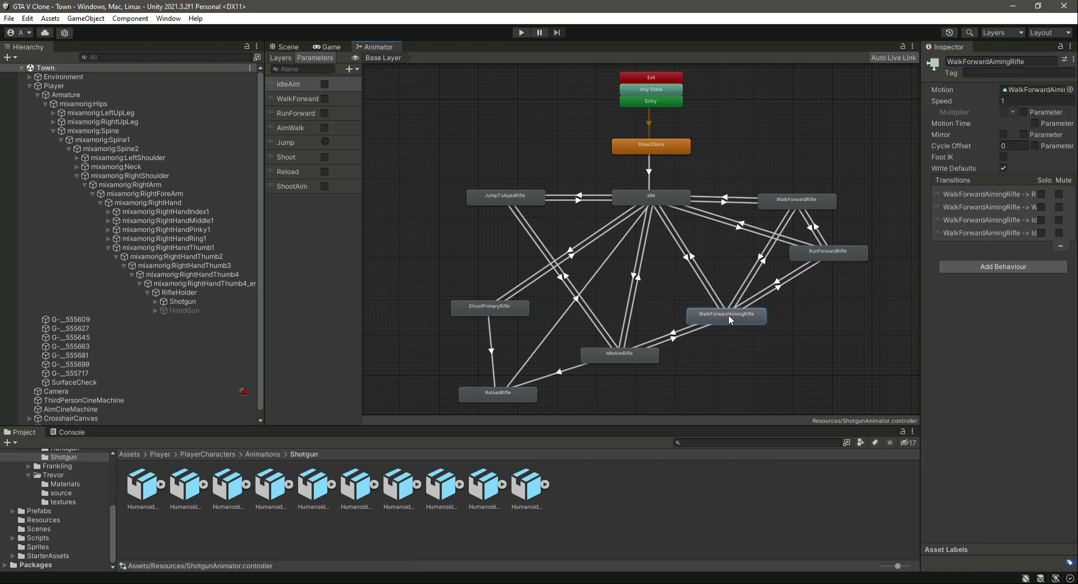
scroll(967, 297, "down", 5)
left_click(1003, 155)
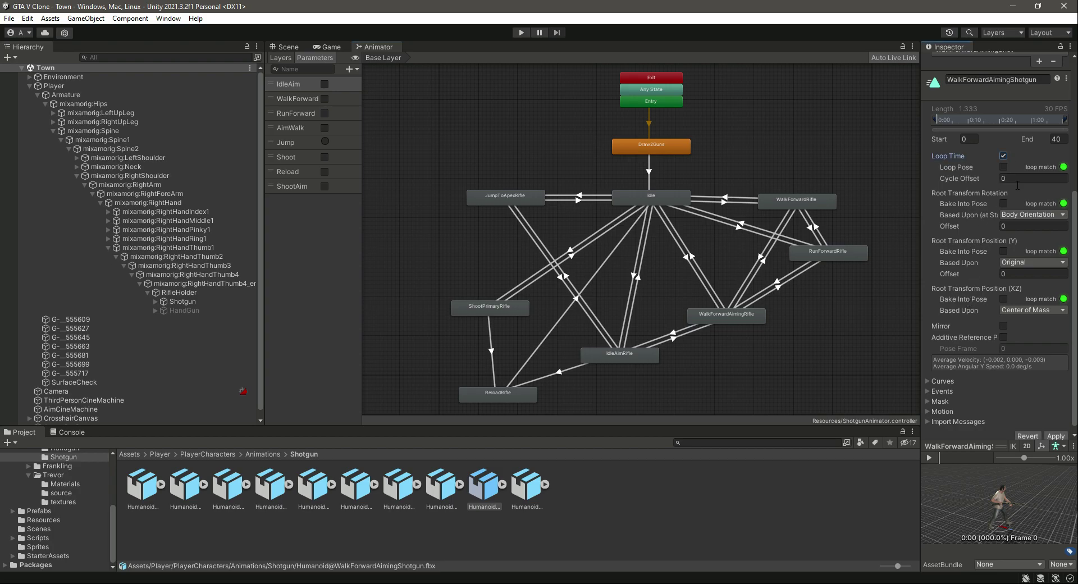
left_click(1055, 437)
Enable Loop Time on ShootPrimaryRifle's IdleShootShotgun clip and apply.
double_click(624, 355)
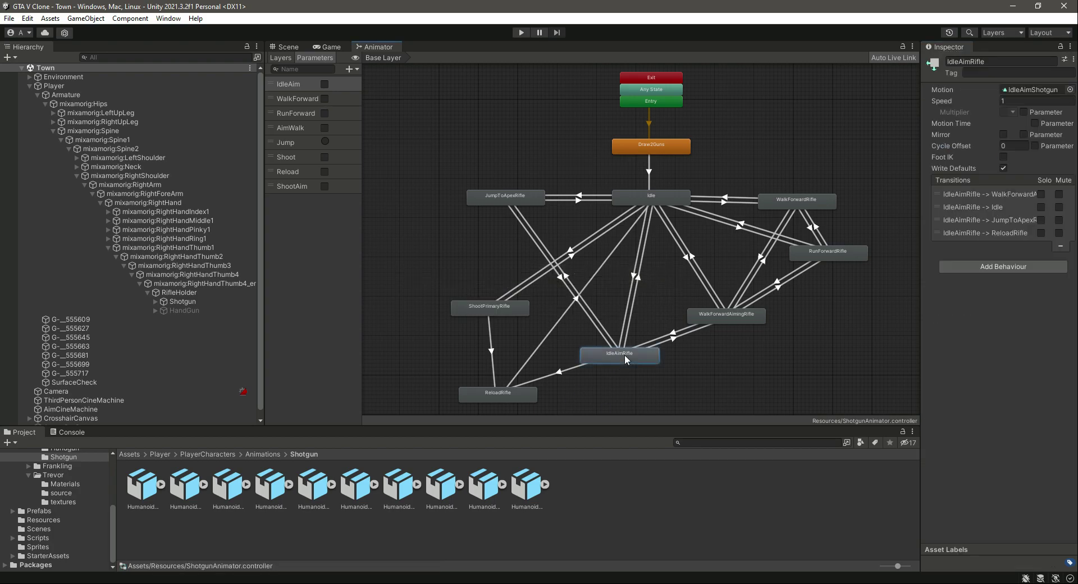
double_click(488, 307)
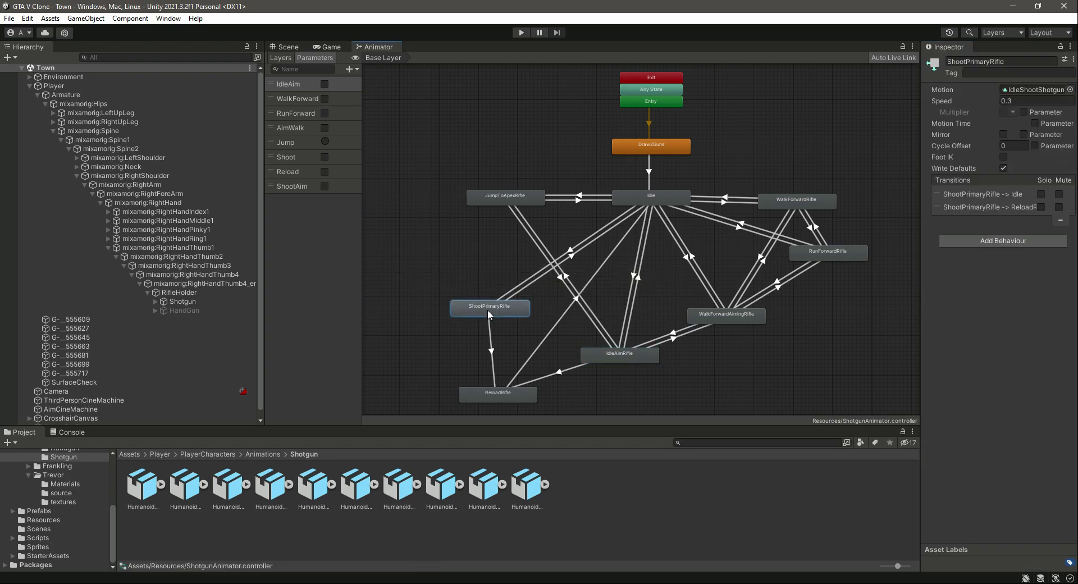
scroll(972, 348, "down", 5)
left_click(1002, 187)
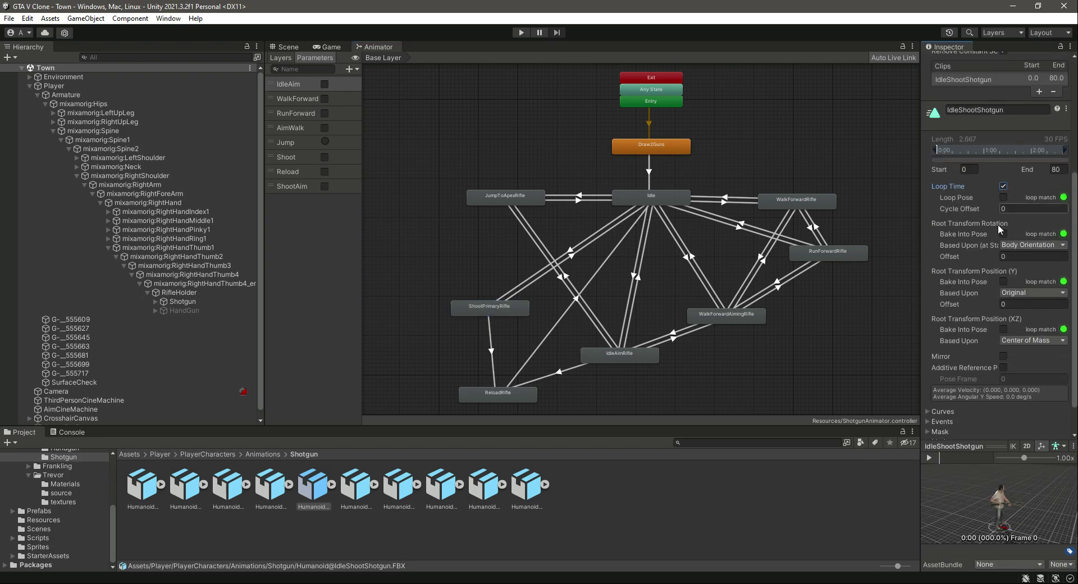
scroll(1011, 309, "down", 1)
left_click(1054, 430)
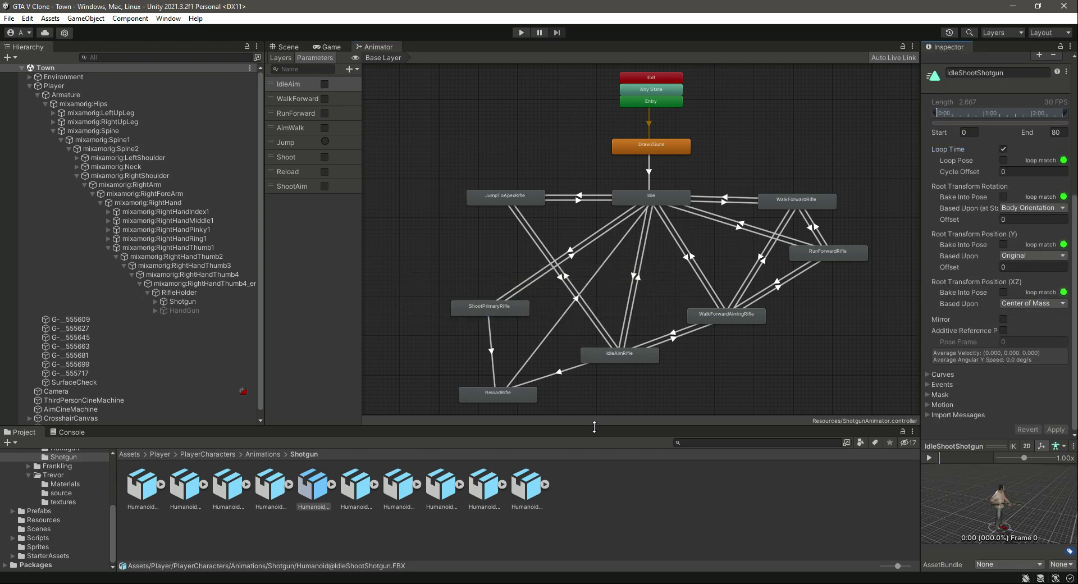
Check the JumpToApexShotgun clip and the Idle state's settings, then show the Game view.
left_click(522, 201)
double_click(520, 197)
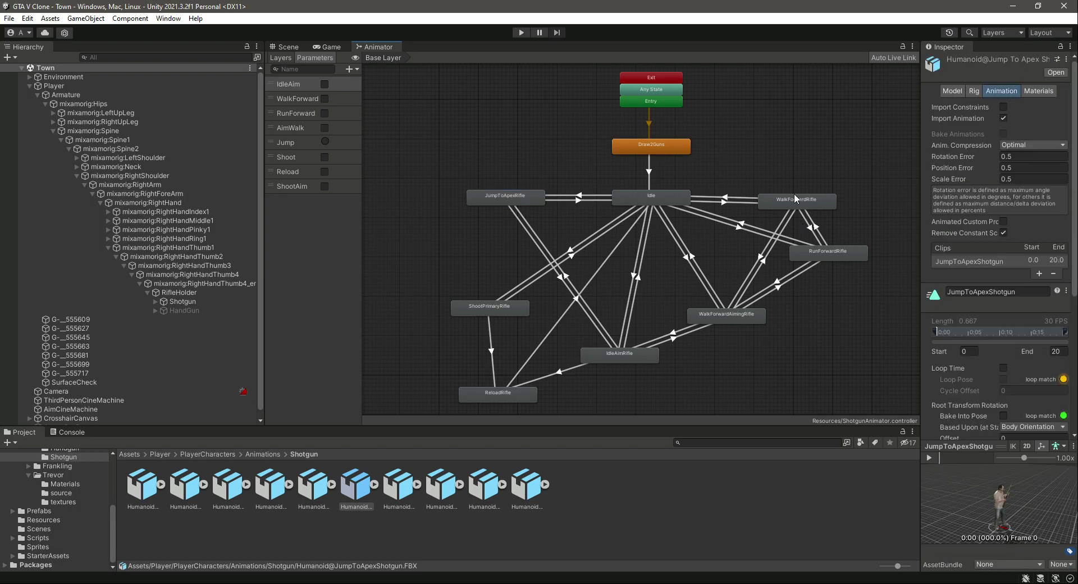
left_click(673, 197)
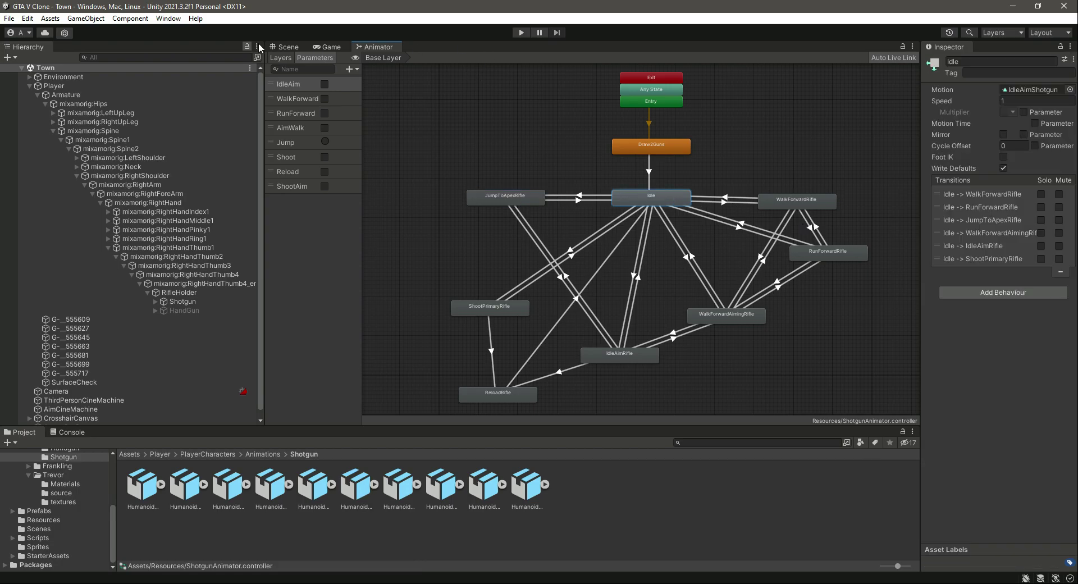
left_click(288, 47)
left_click(330, 46)
Maximize the Game view, enter play mode and walk the character across the road and sidewalk.
left_click(912, 47)
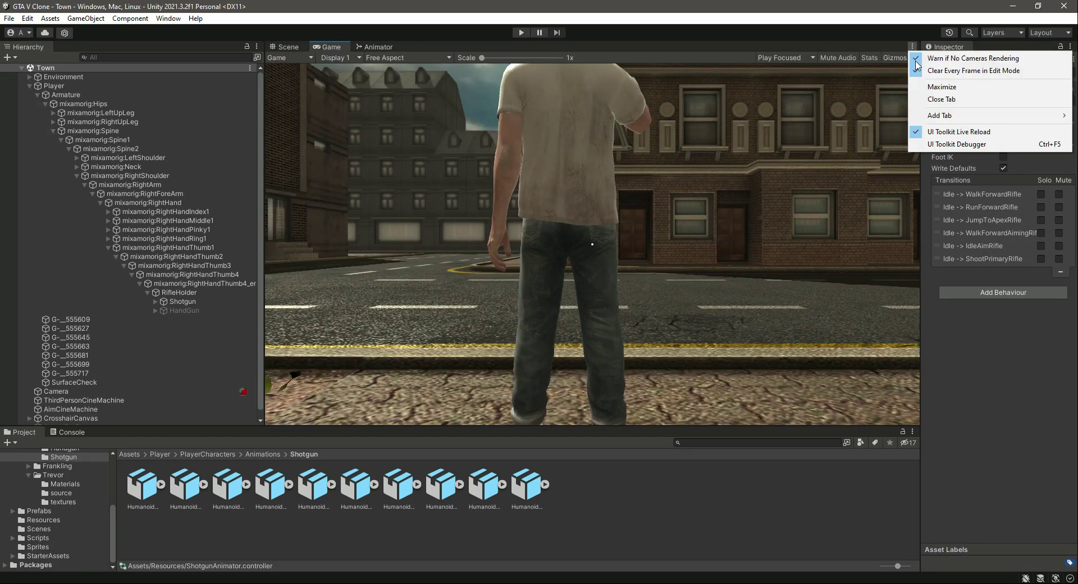
left_click(938, 87)
left_click(522, 32)
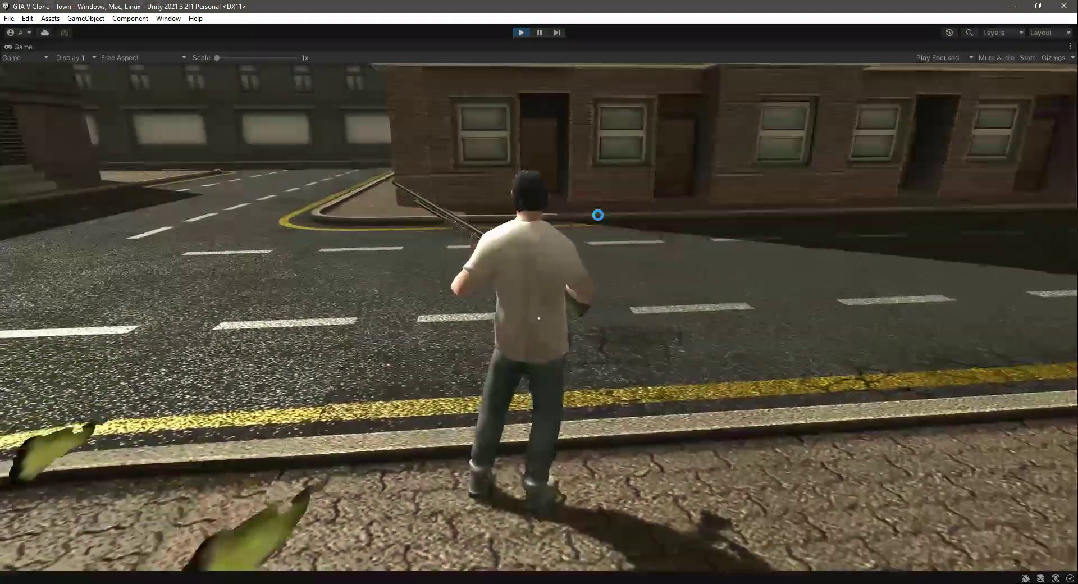
key("w")
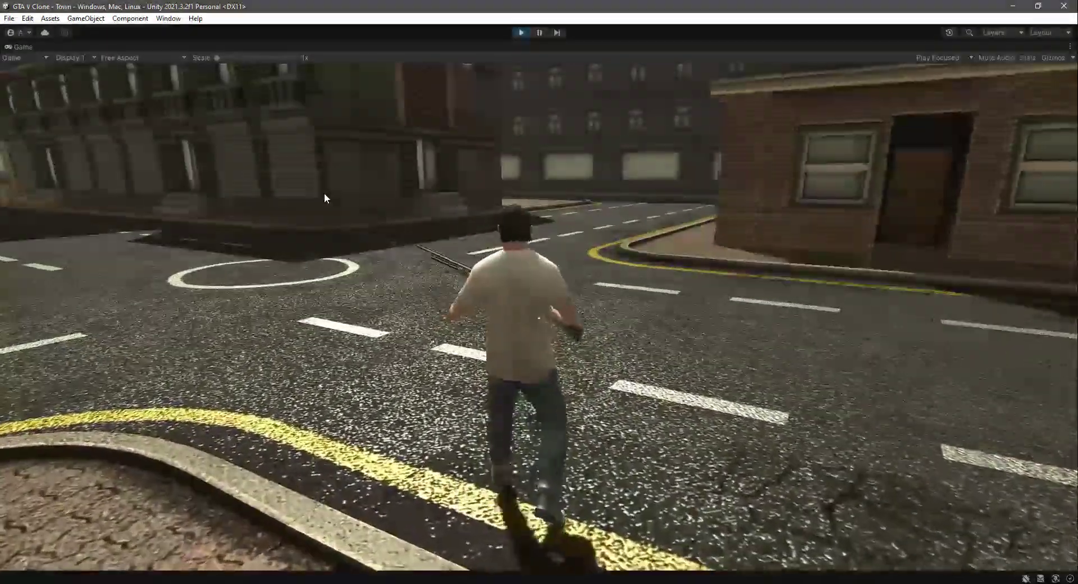
key("w")
key("w")
key("w")
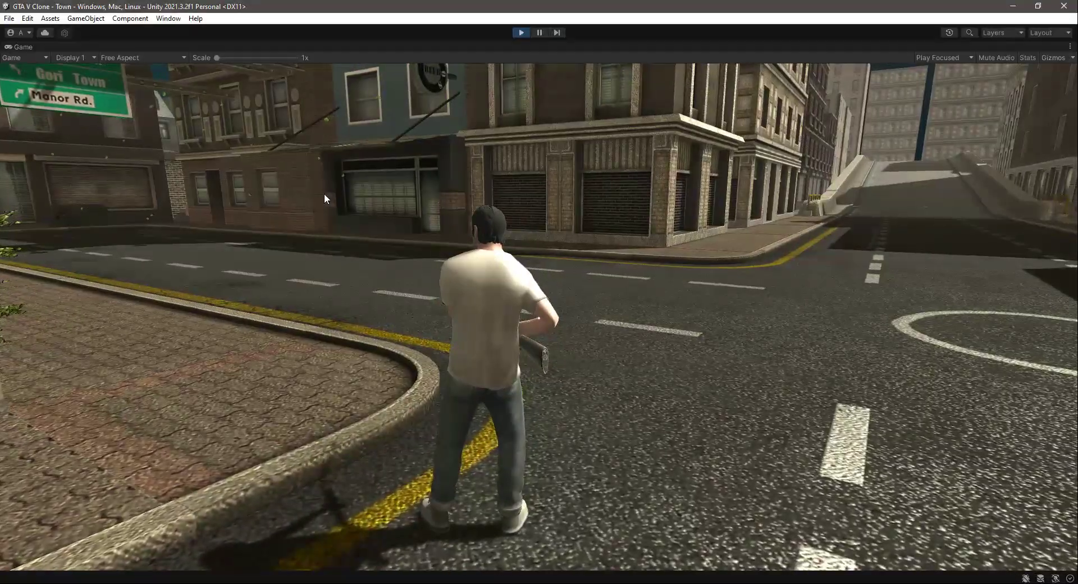
key("w")
key("w")
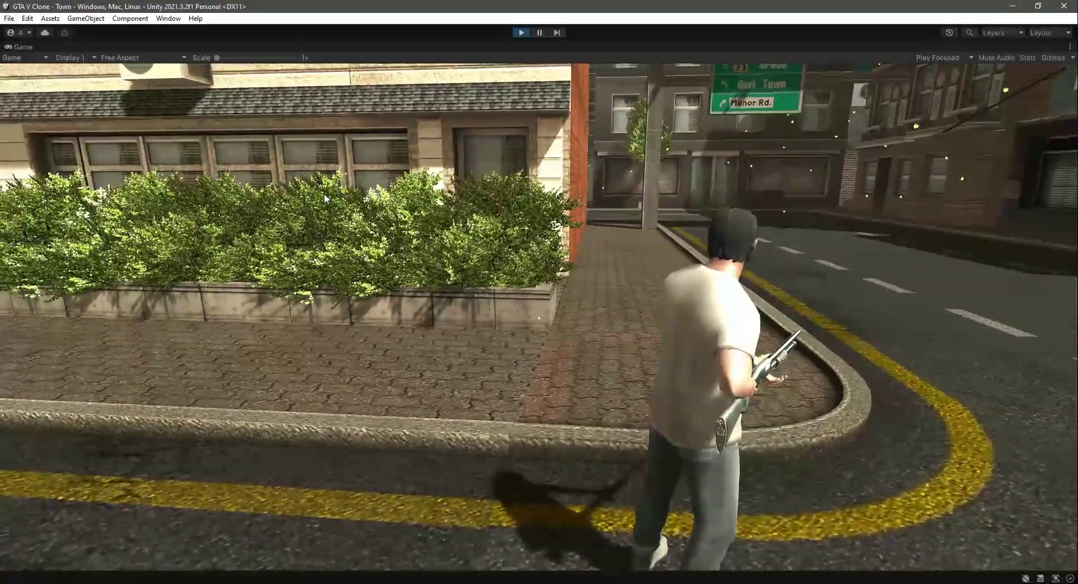
key("w")
key("w")
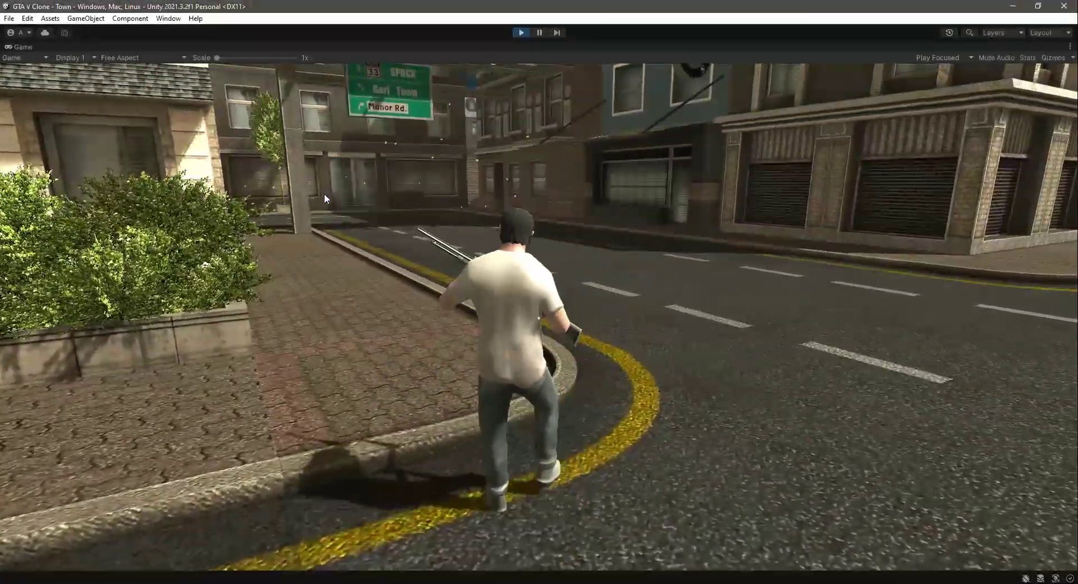
key("w")
key("w")
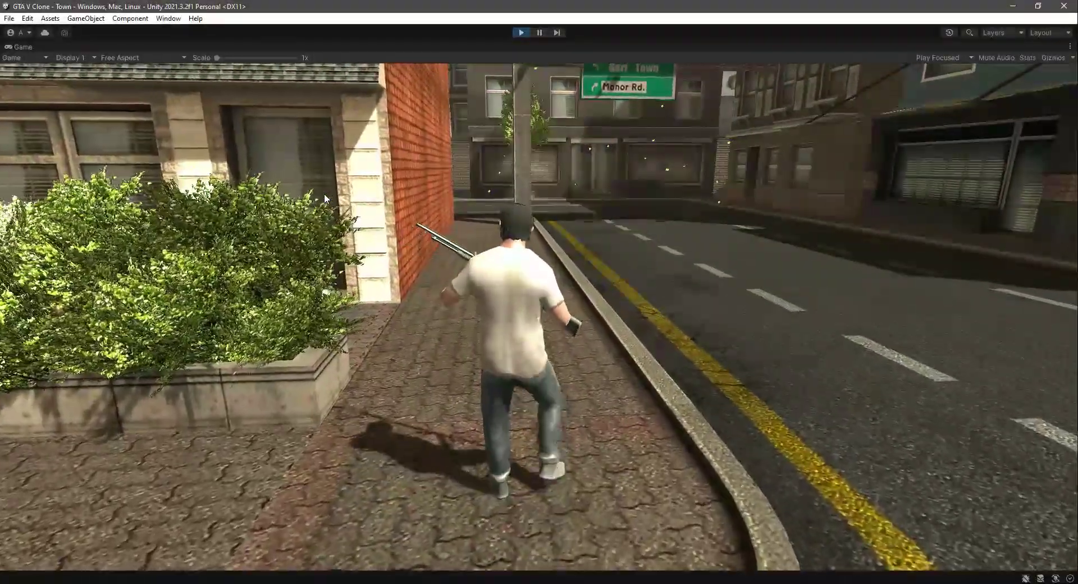
key("w")
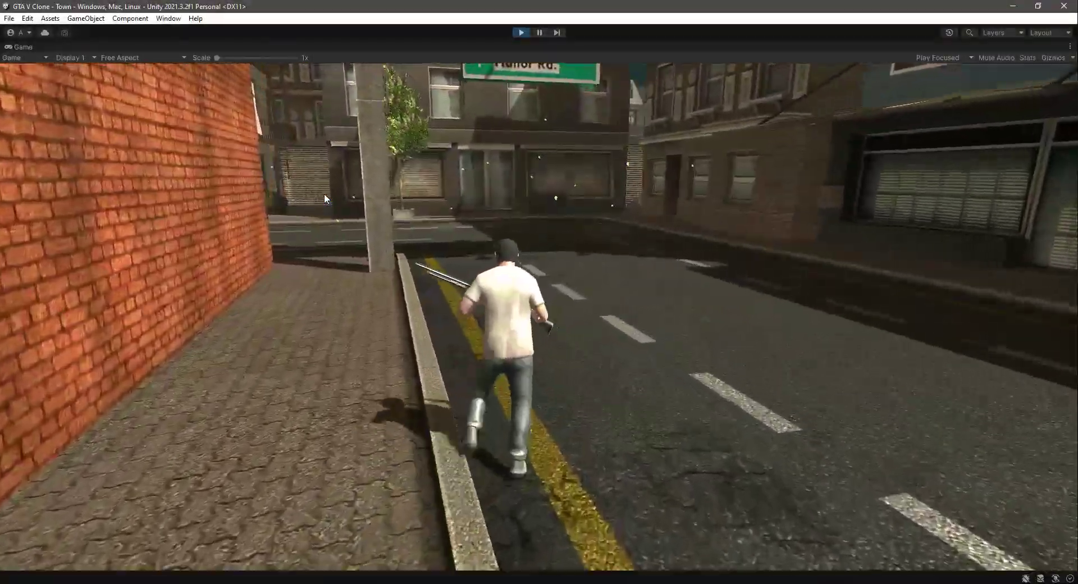
Walk across the street, fire the shotgun twice, keep walking, then stop play mode.
key("w")
key("w")
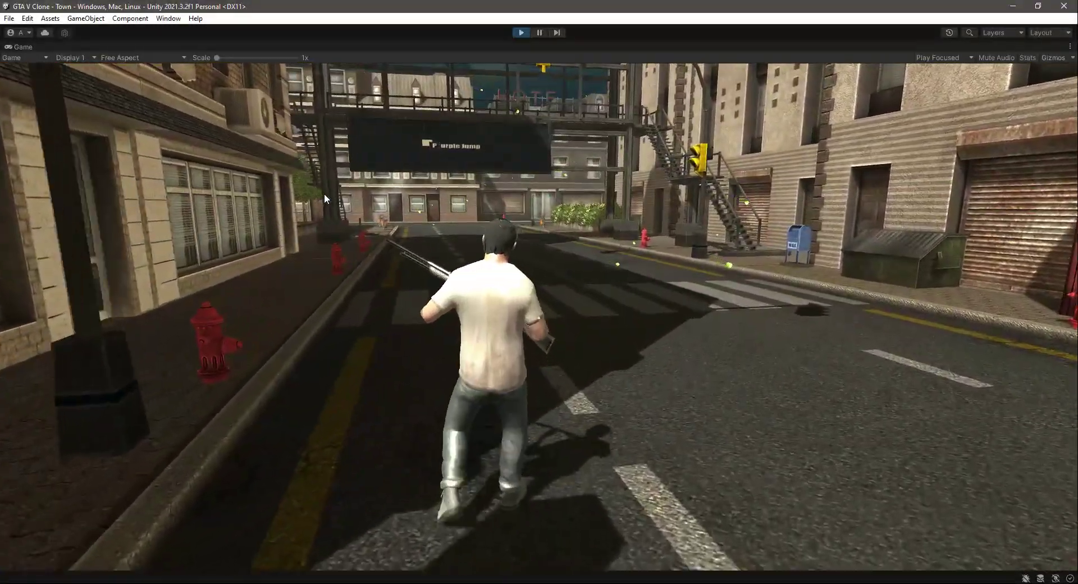
key("w")
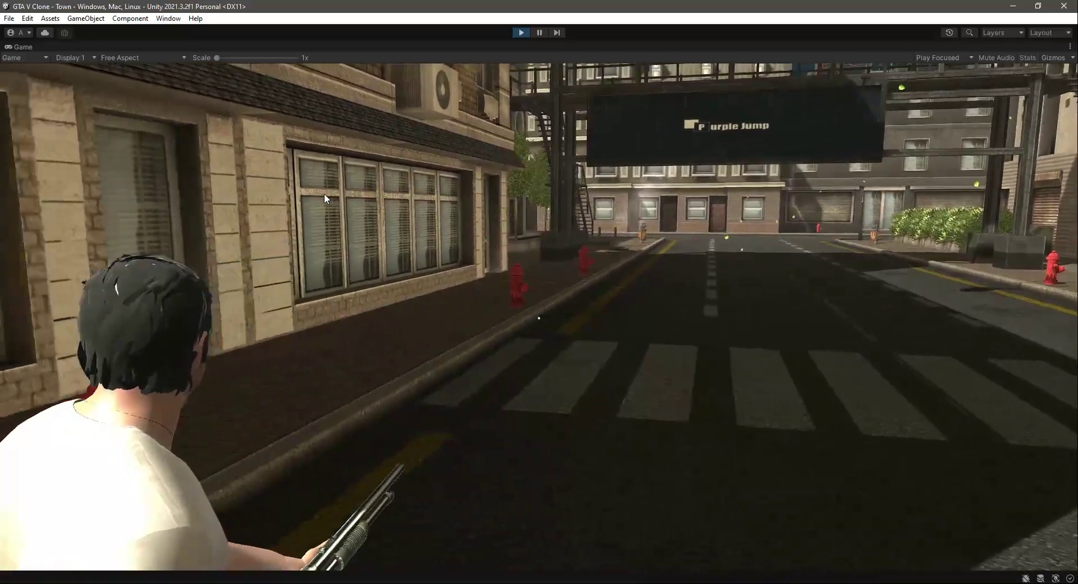
key("w")
left_click(539, 317)
left_click(539, 318)
key("w")
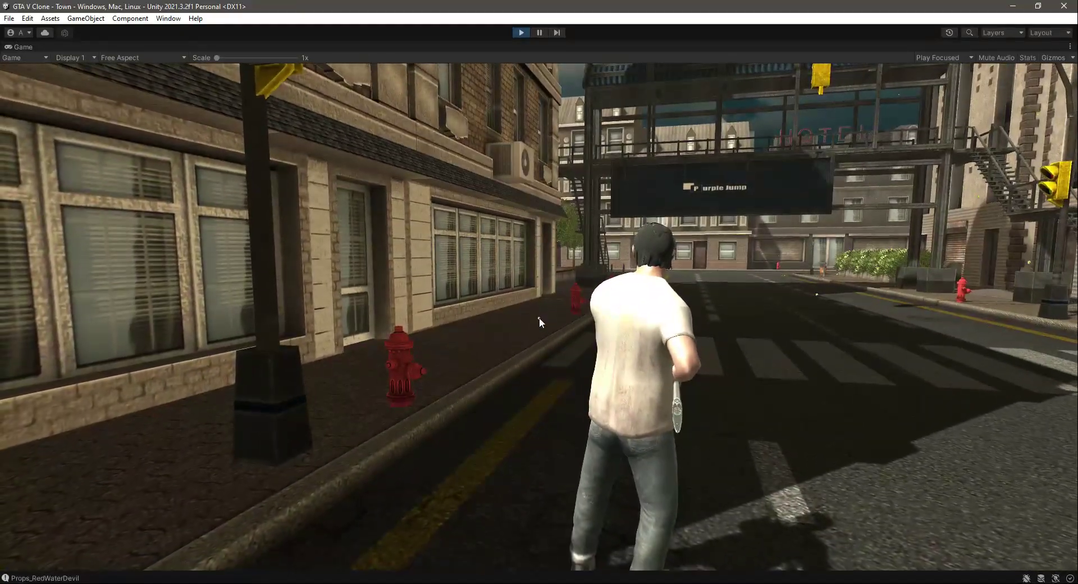
key("w")
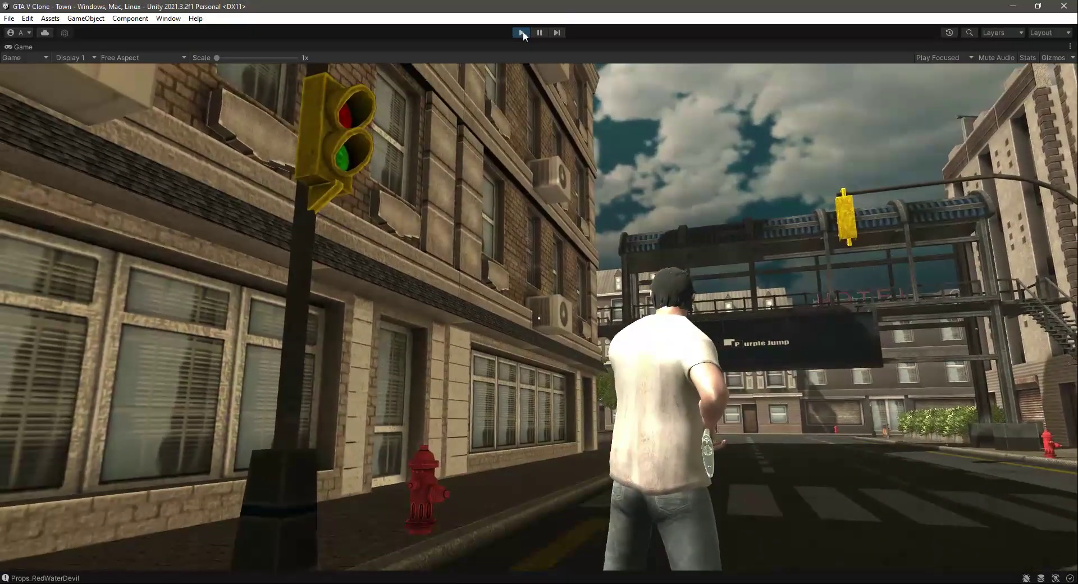
left_click(523, 33)
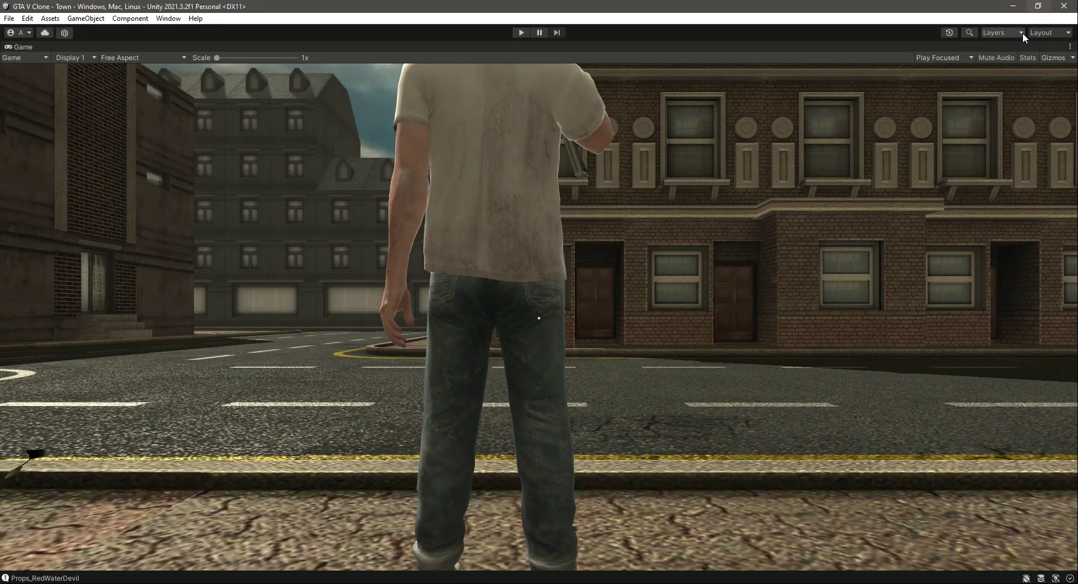
Restore the editor layout, find Idle's IdleAimShotgun clip and preview the IdleHoldShotgun animation.
left_click(1070, 47)
left_click(1047, 86)
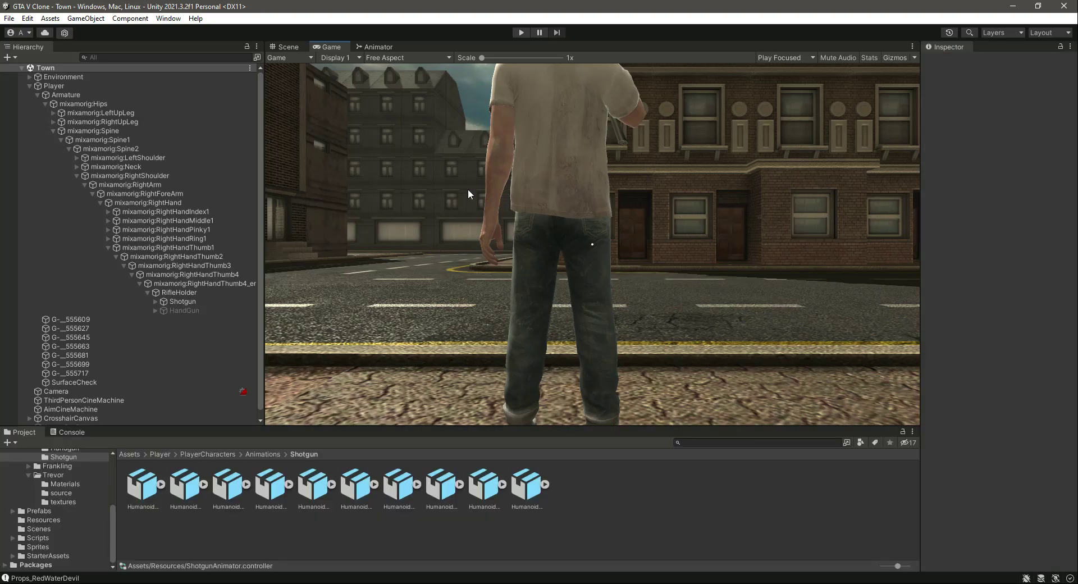
left_click(364, 48)
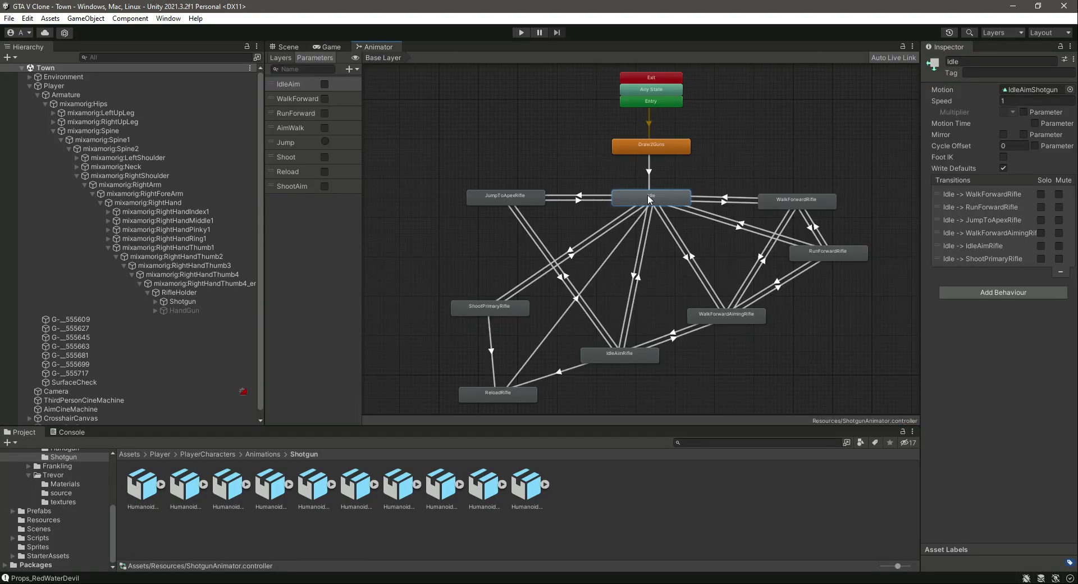
left_click(1033, 90)
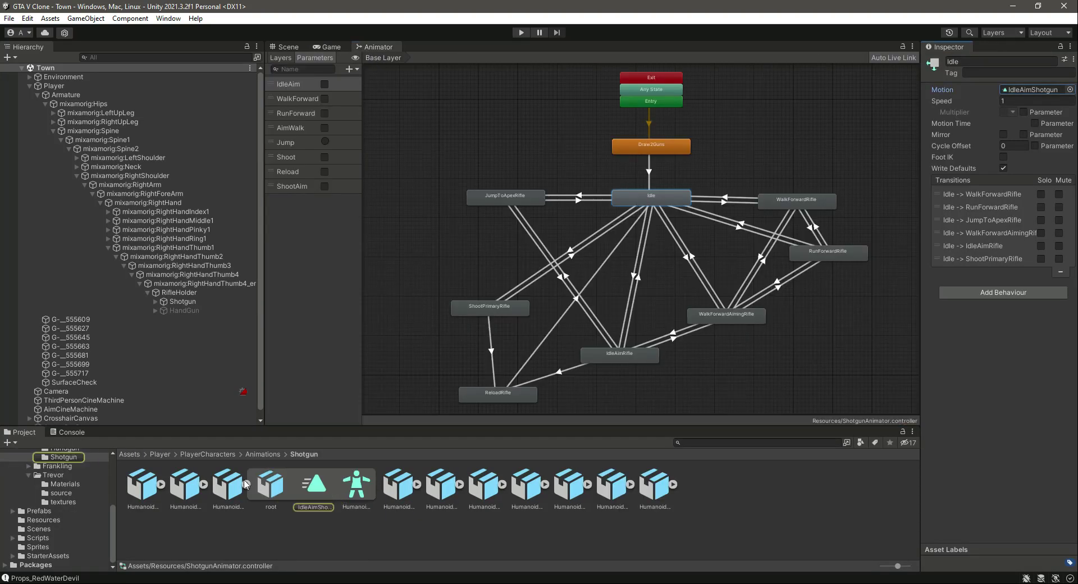
double_click(1033, 90)
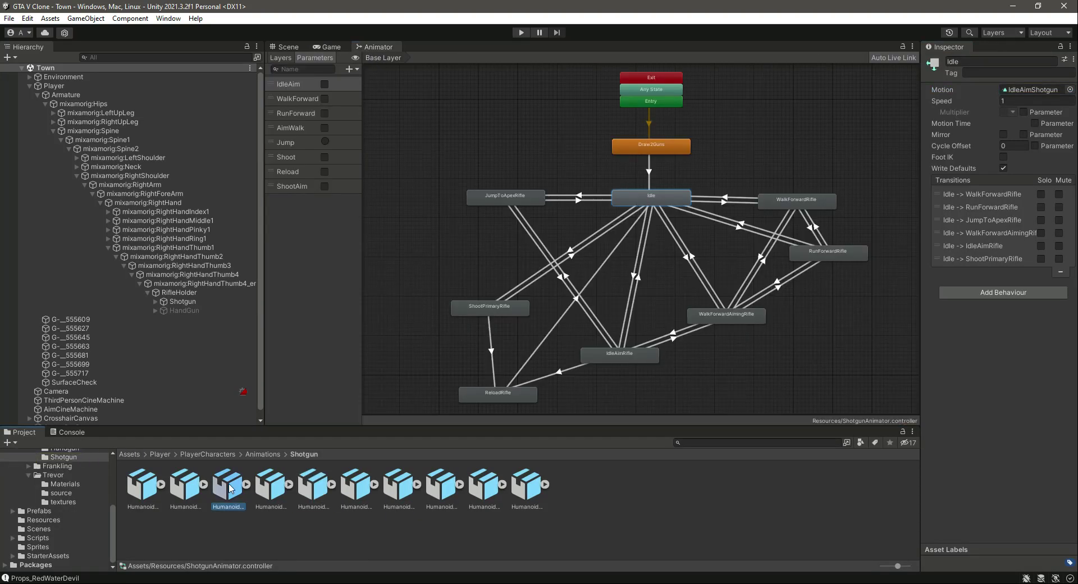
left_click(279, 494)
left_click(930, 457)
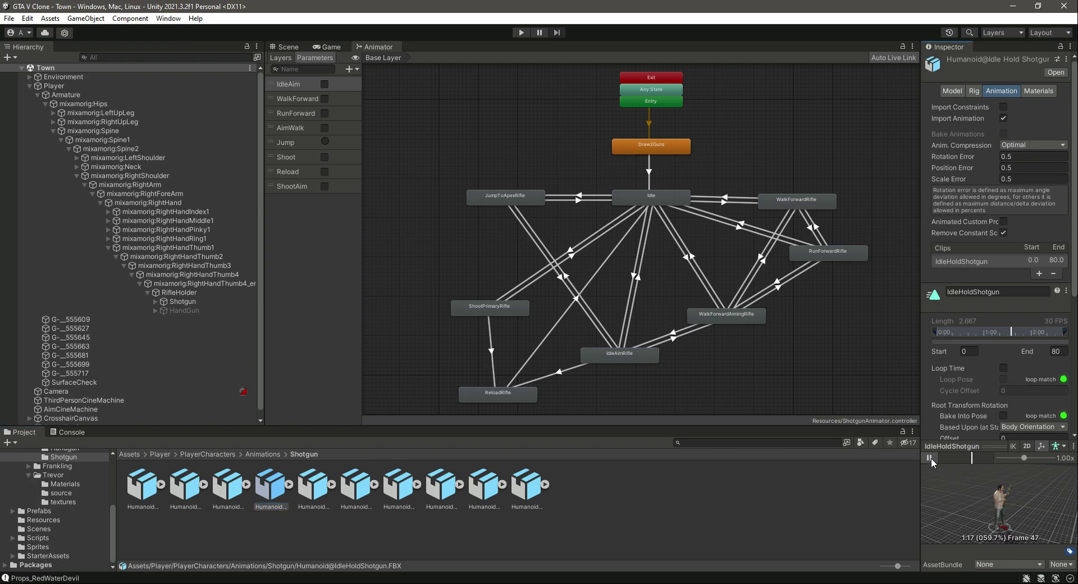
Assign the IdleHoldShotgun clip as the Idle state's Motion.
left_click(288, 484)
left_click(471, 419)
left_click_drag(349, 493, 1023, 92)
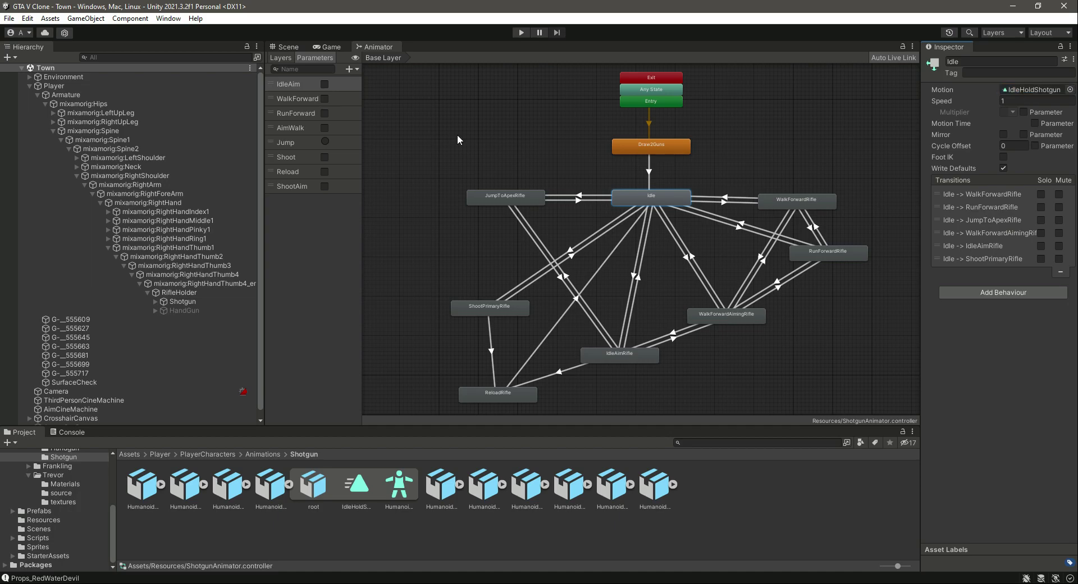
left_click(331, 46)
left_click(912, 46)
left_click(933, 88)
Play-test the IdleHoldShotgun idle, walking, right-click aiming and running, then restore the layout.
left_click(524, 32)
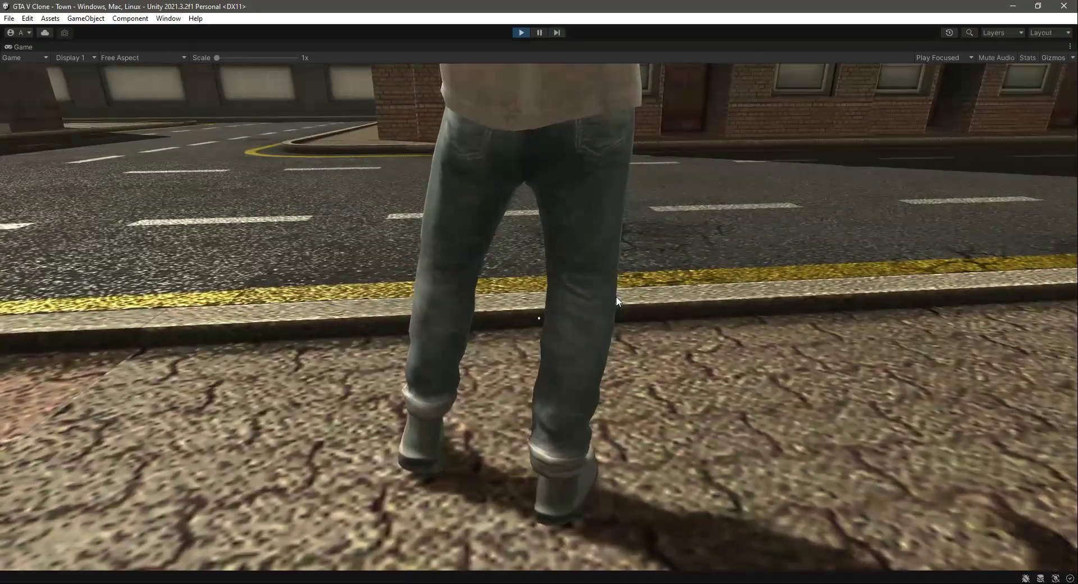
key("w")
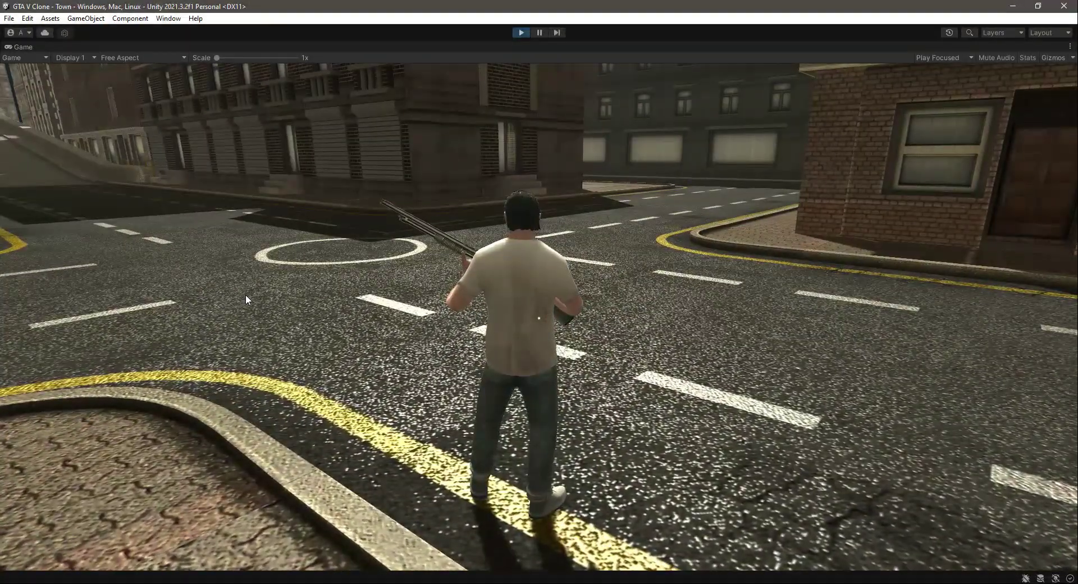
right_click(245, 294)
key("a")
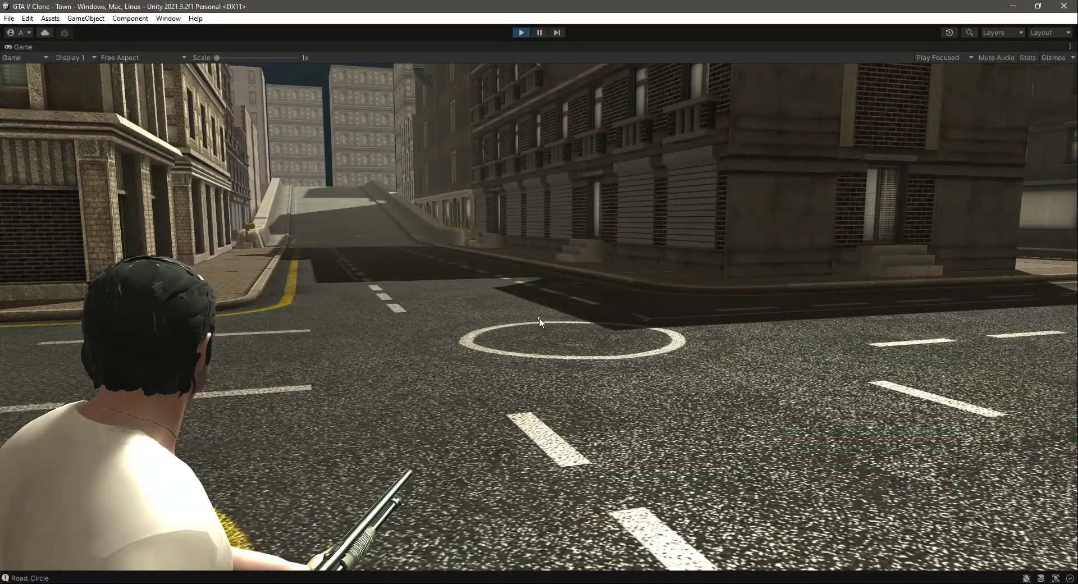
key("w")
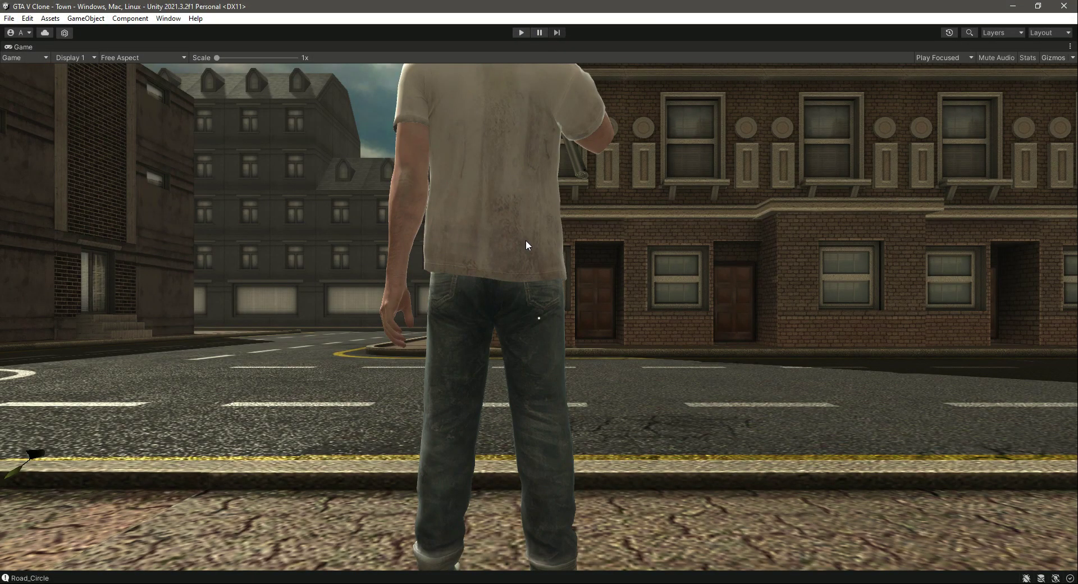
key("shift+space")
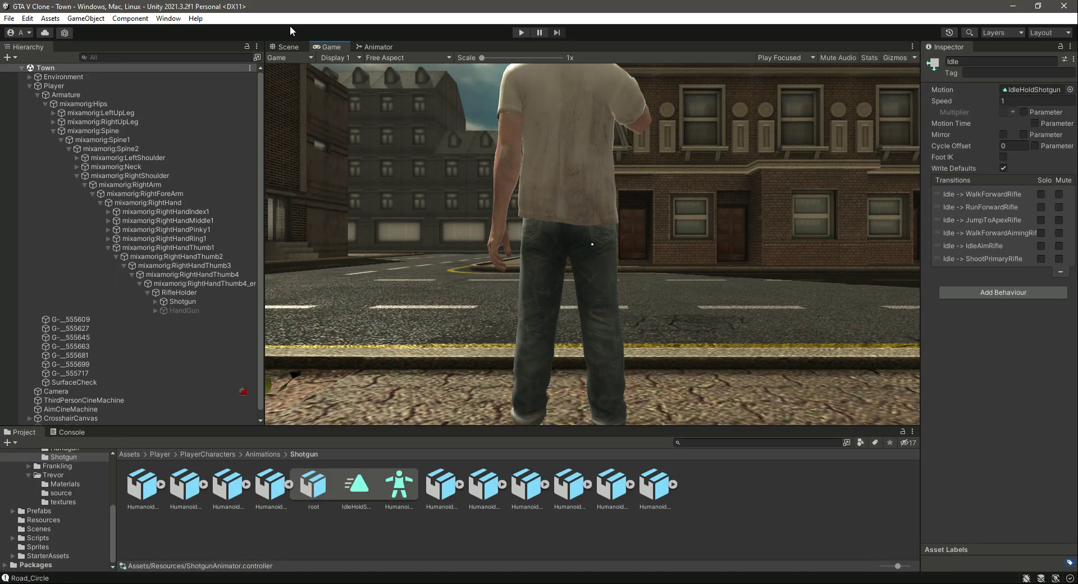
Orbit the Scene view camera to frame the character holding the raised shotgun by the hedge.
left_click(288, 47)
right_click_drag(651, 288, 662, 258)
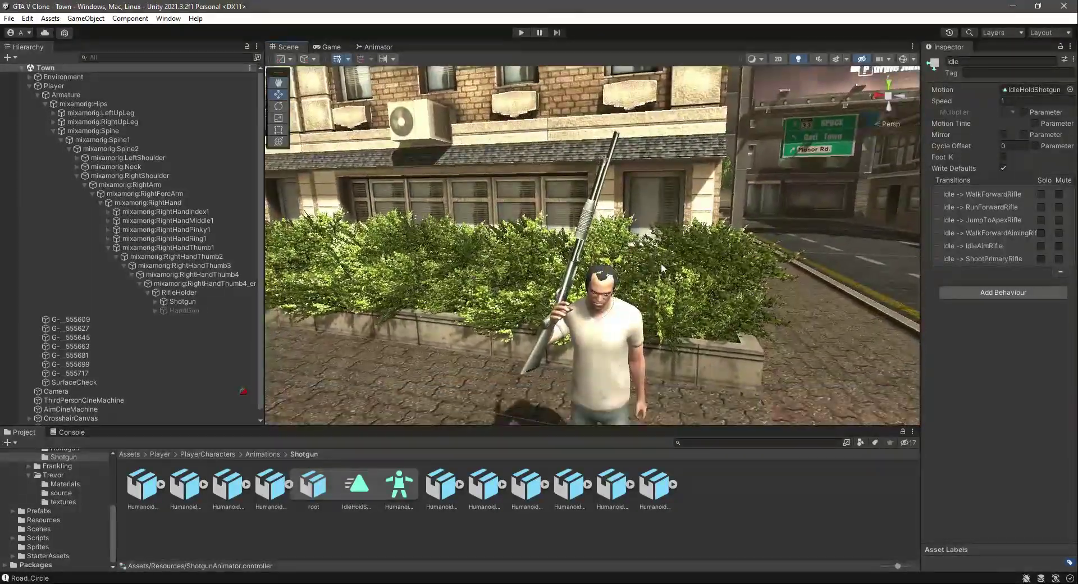
right_click_drag(685, 180, 740, 272)
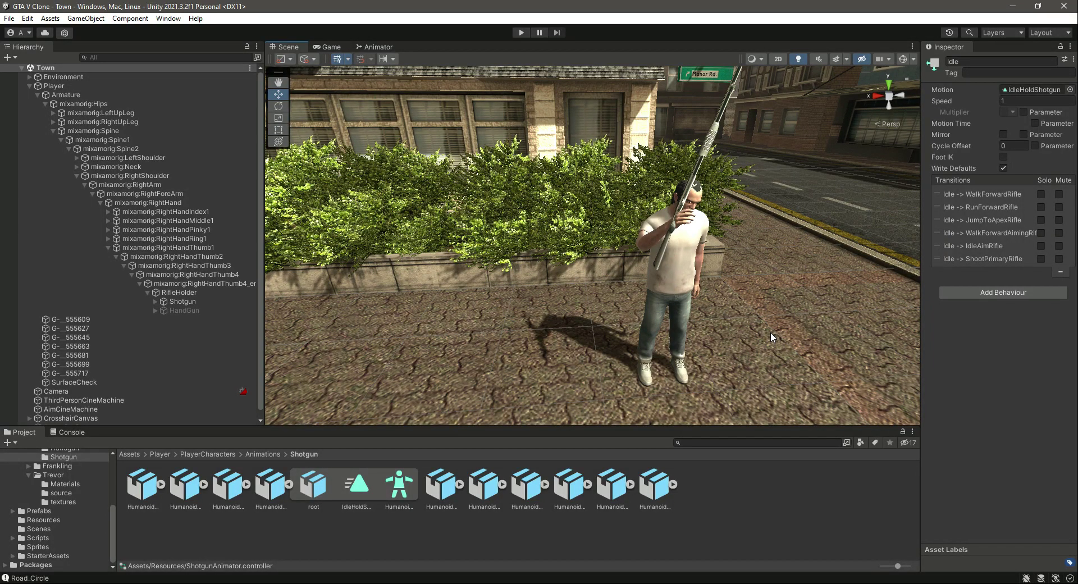